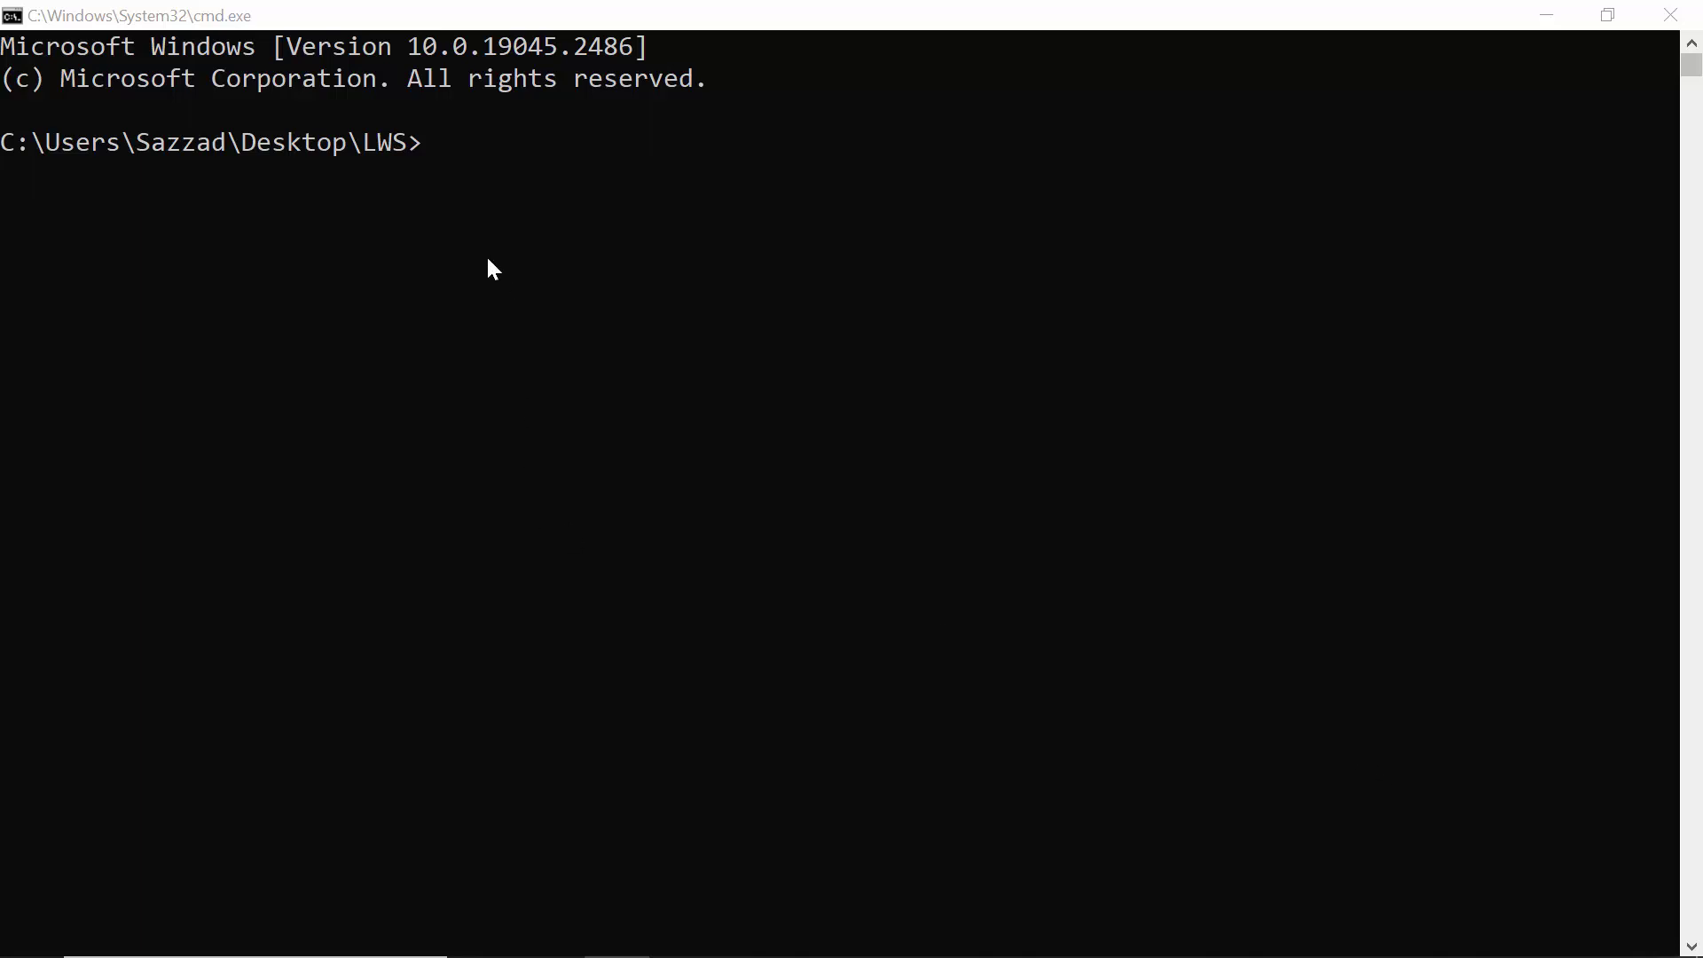
- Run dir to list the LWS folder, showing subfolders 1 and 2
click(438, 141)
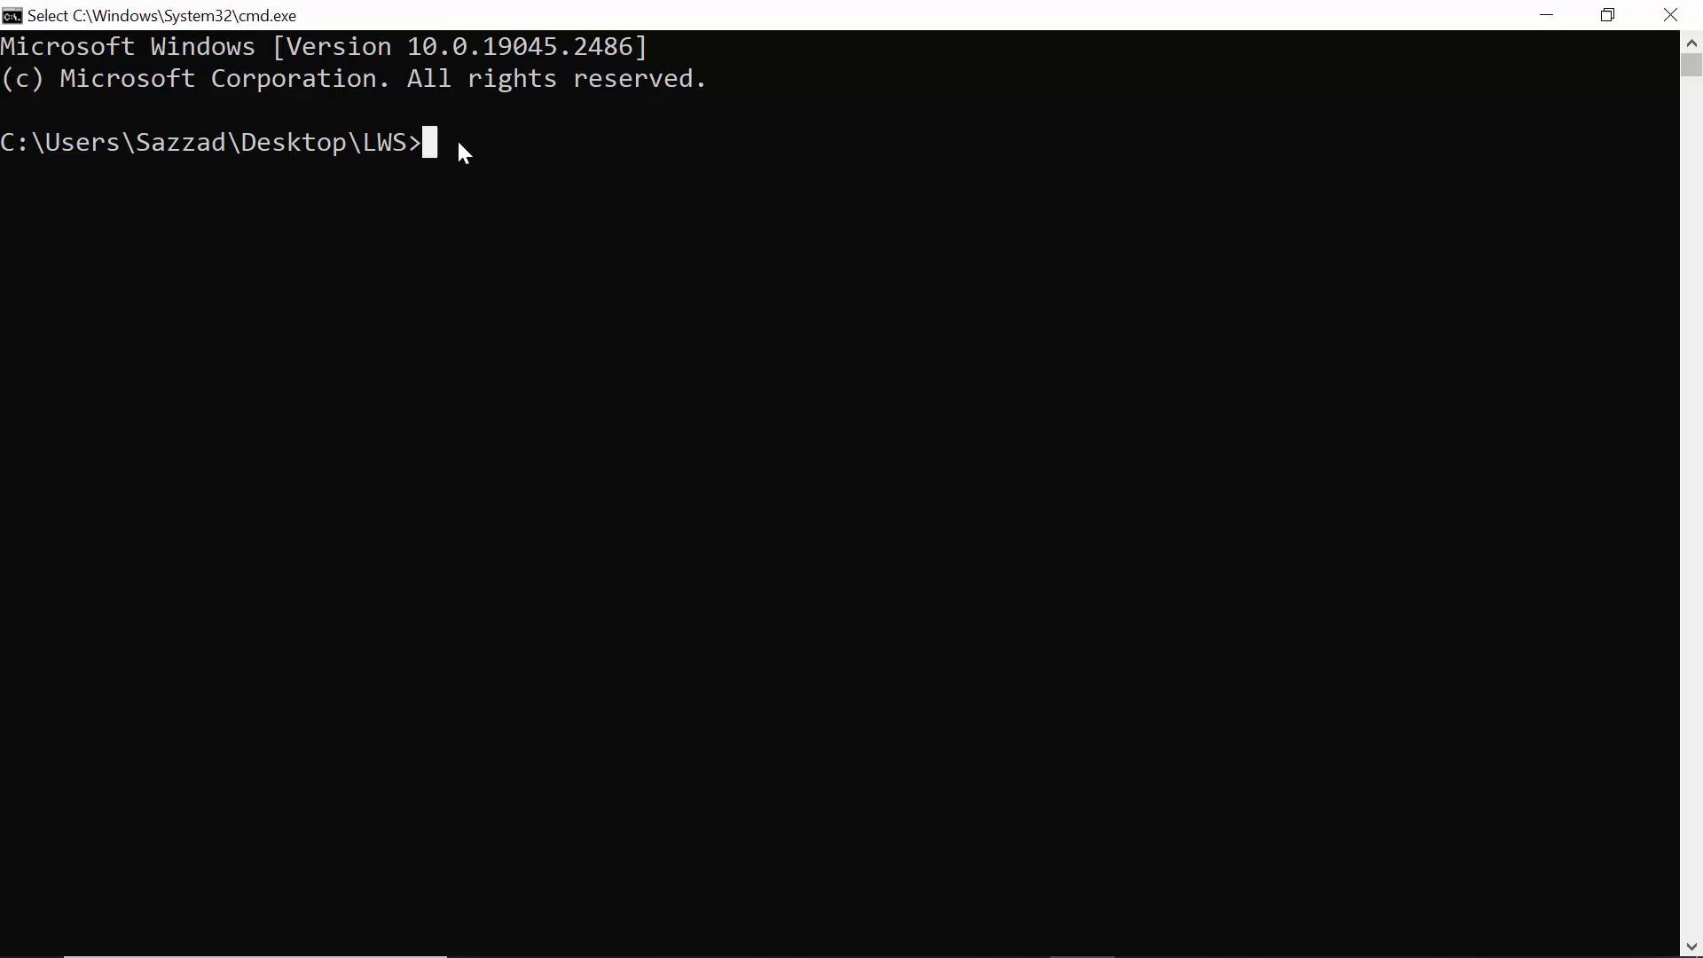
text(dir)
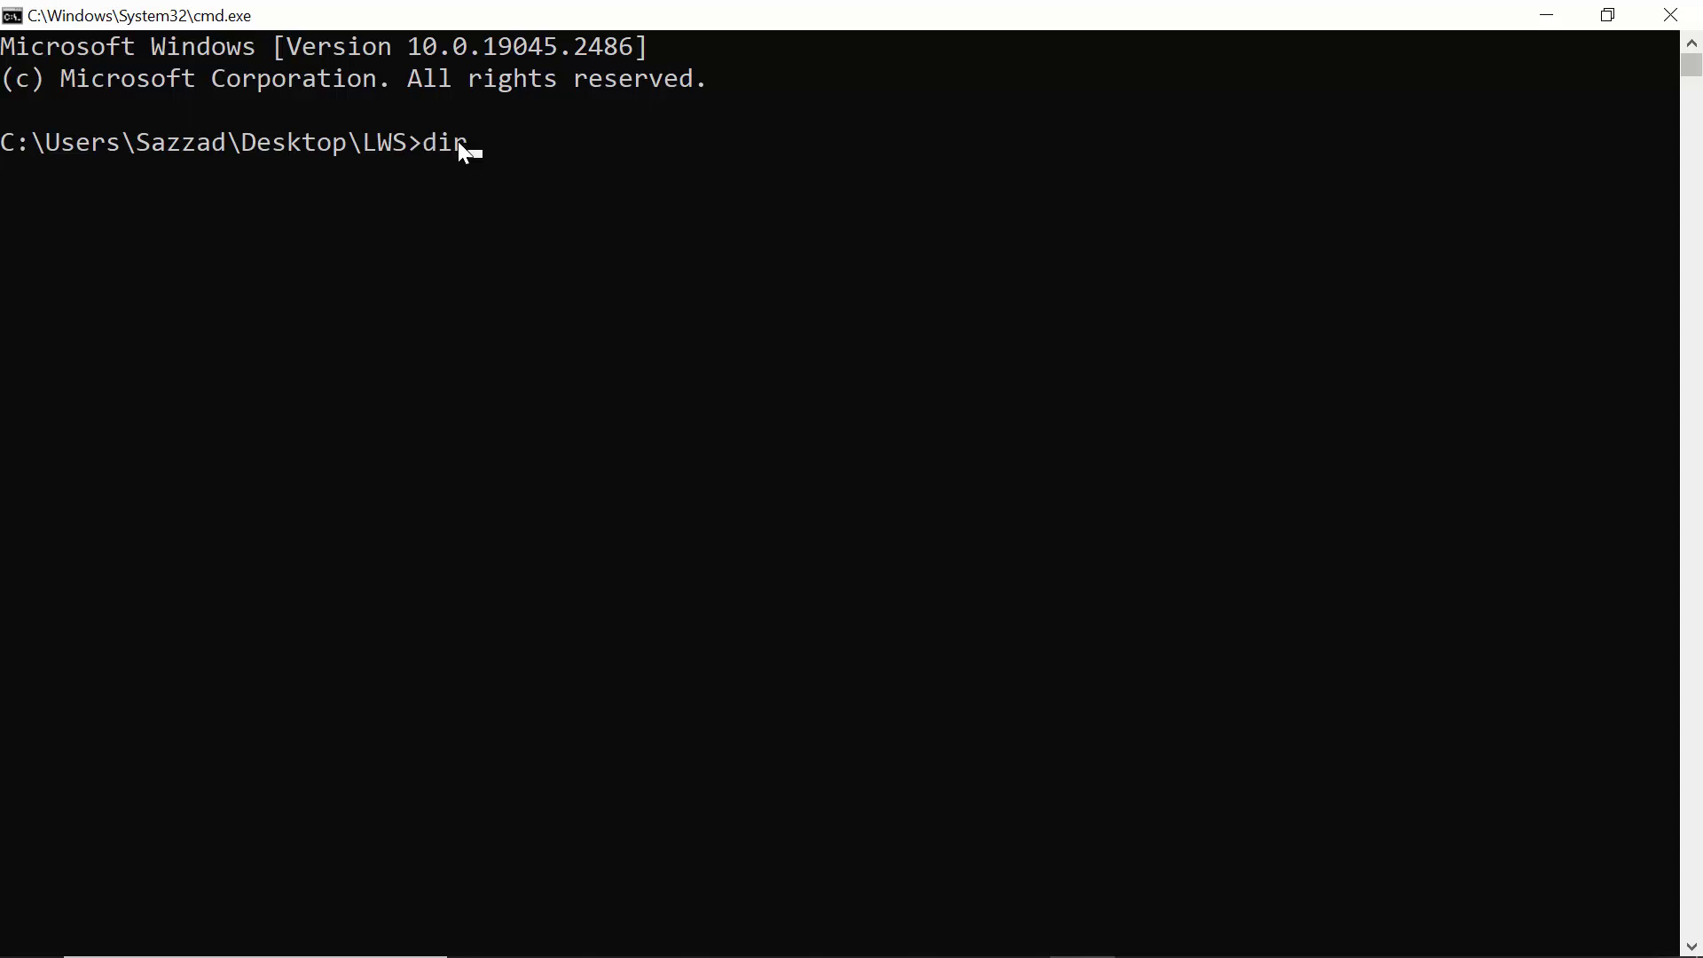
key(Return)
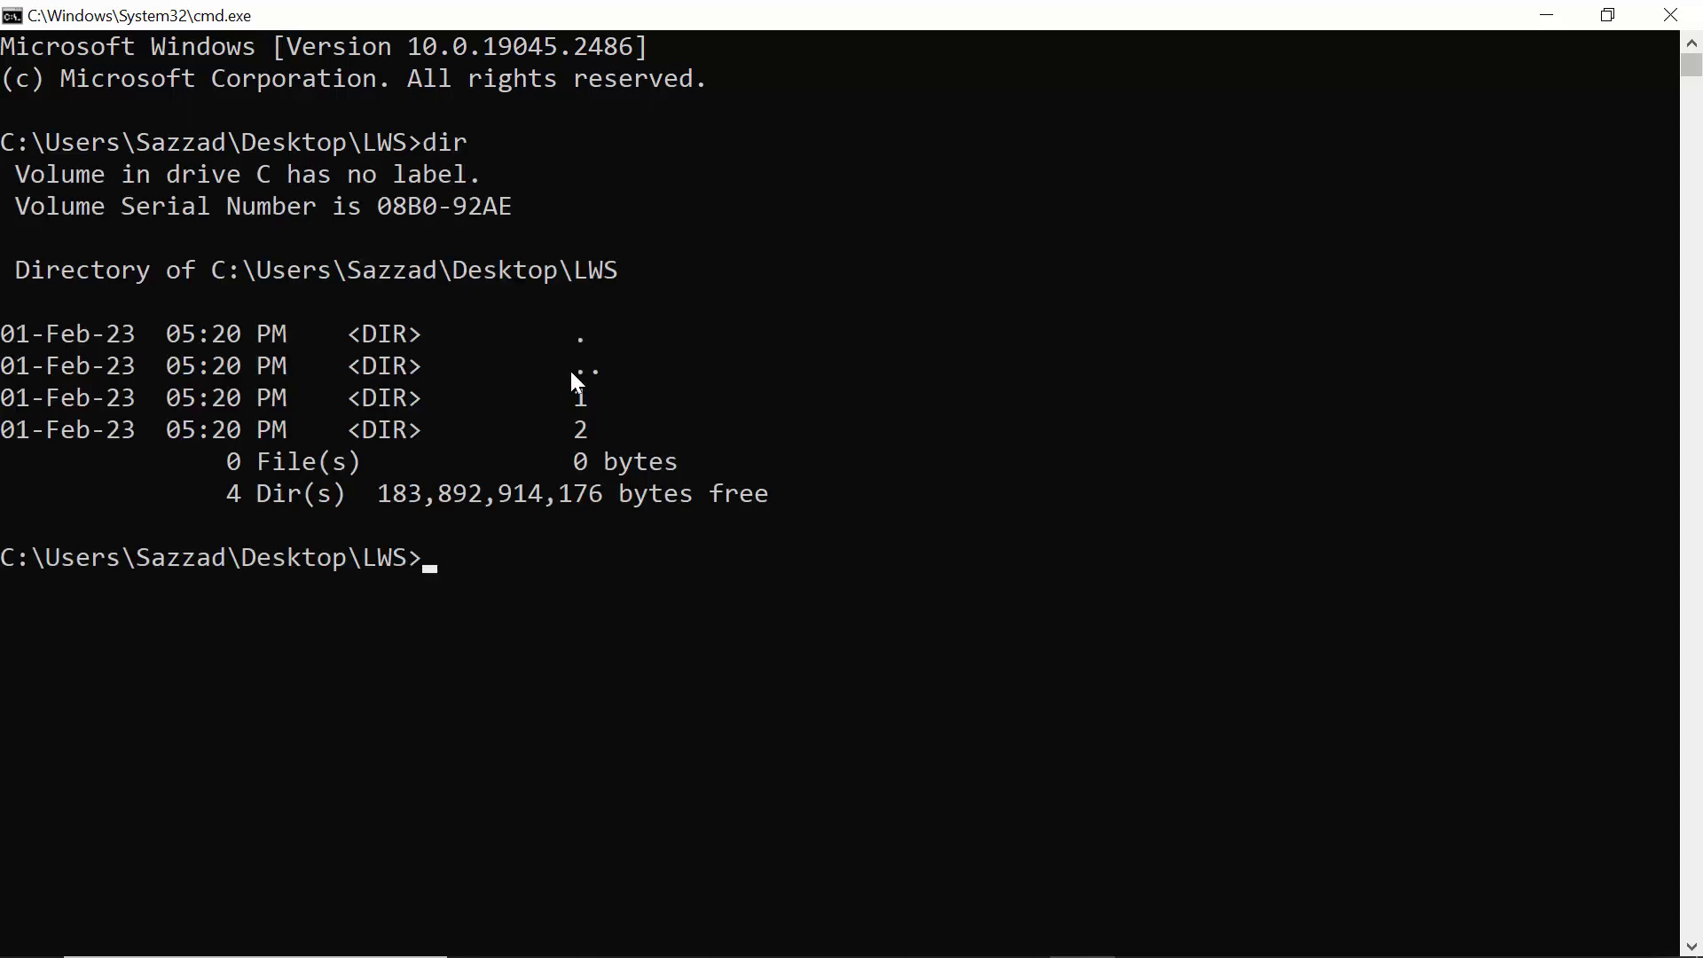
mouse_move(657, 431)
mouse_down()
mouse_move(18, 254)
mouse_move(20, 188)
mouse_move(782, 504)
mouse_up()
click(480, 147)
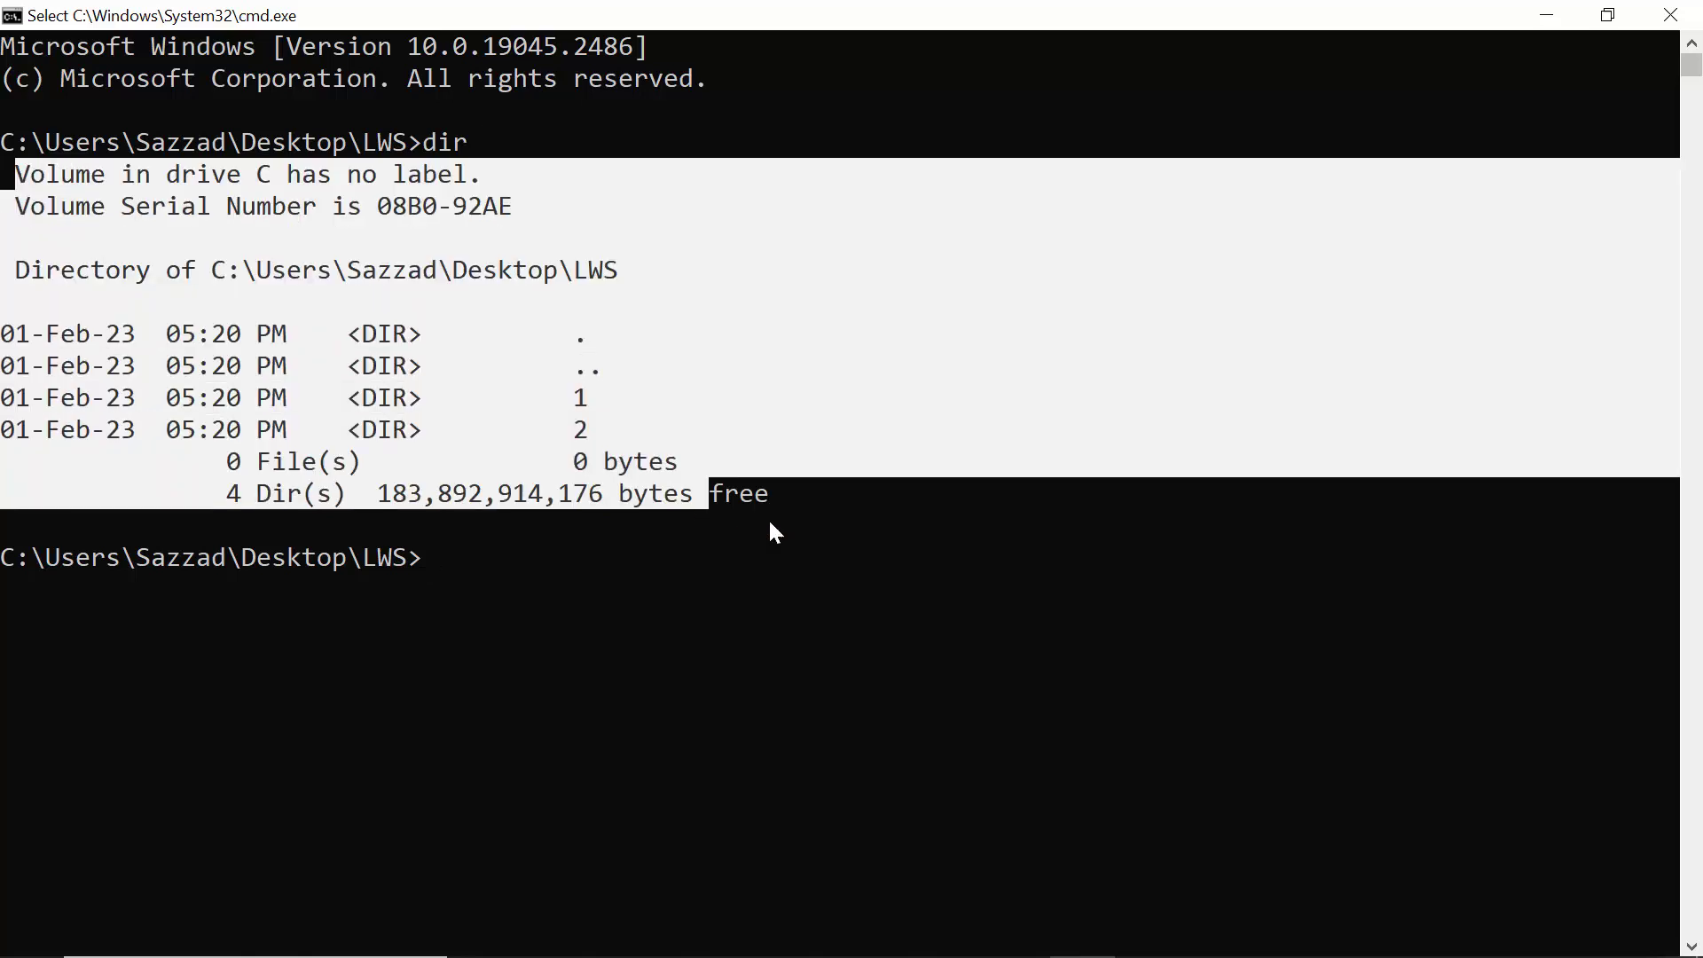
click(470, 550)
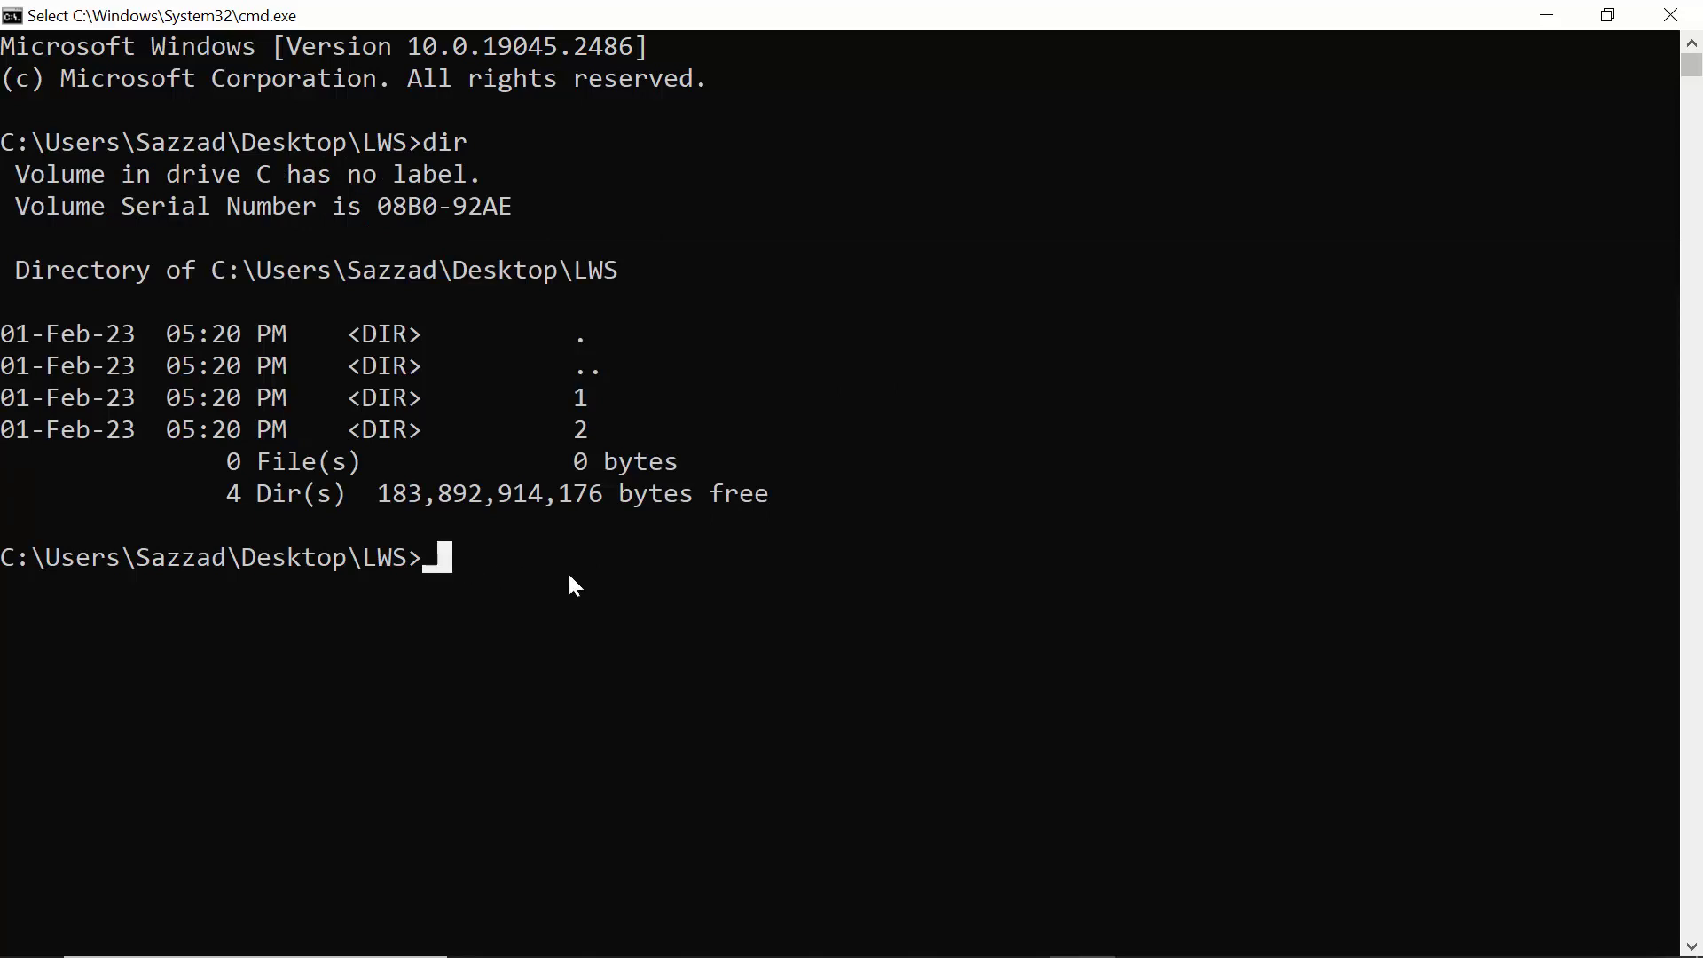
text(dir)
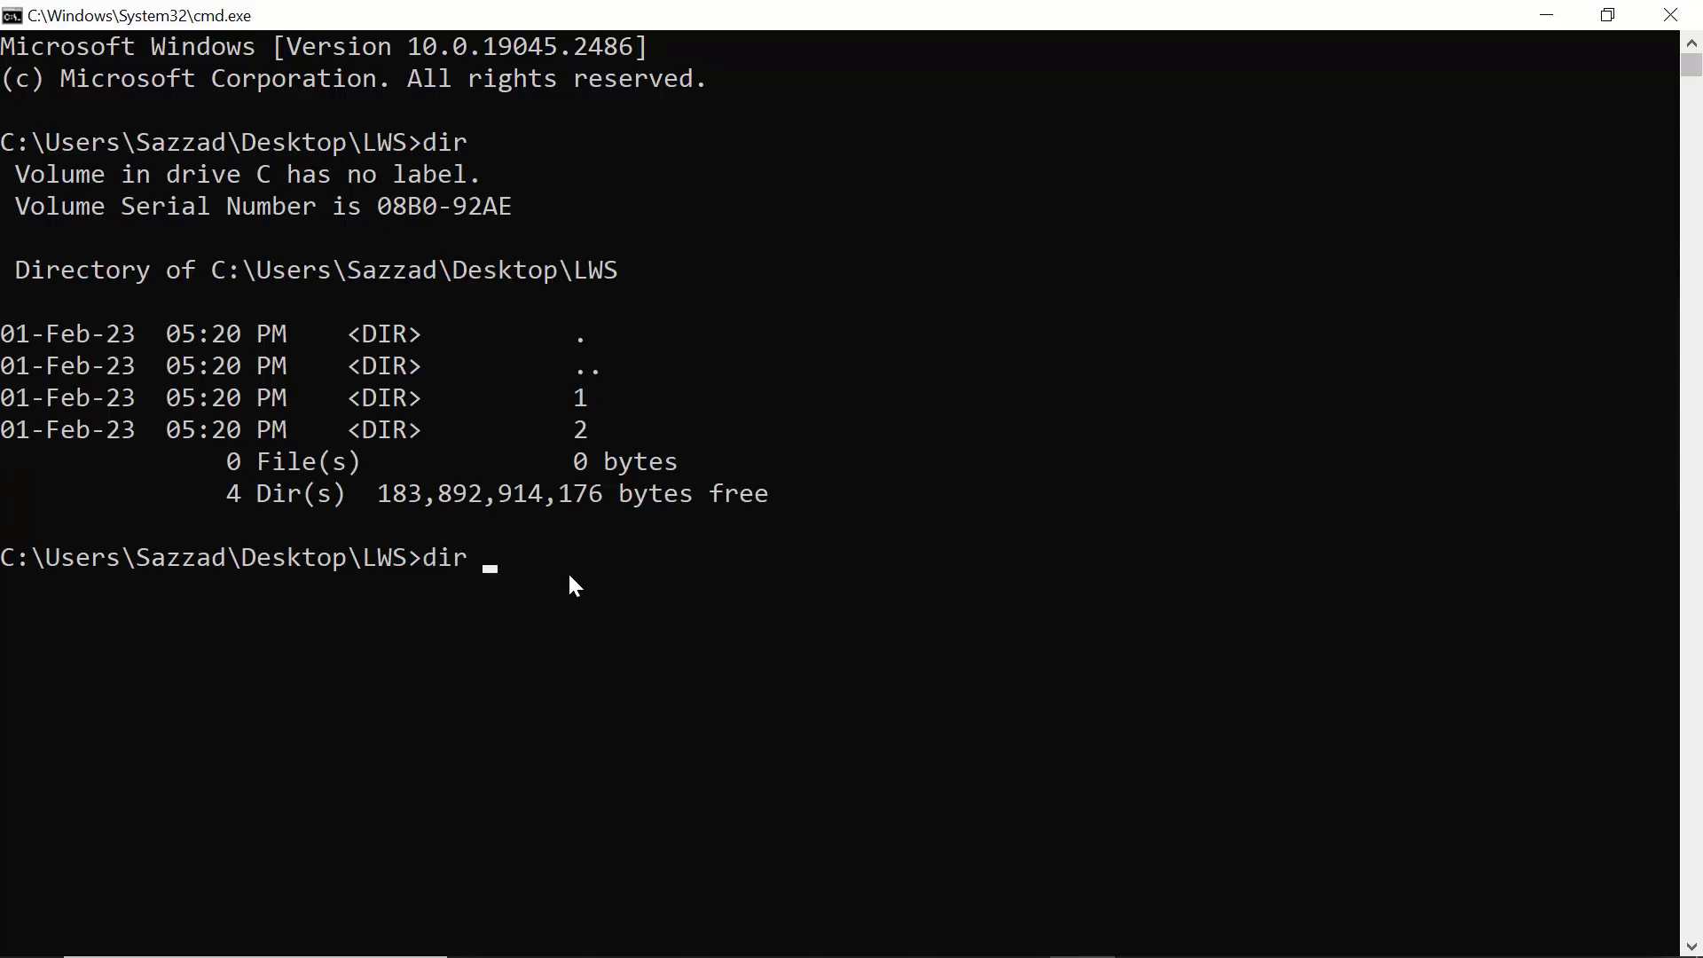
text( | clip)
- Copy the LWS listing to the clipboard with dir | clip, then minimize the windows
key(Return)
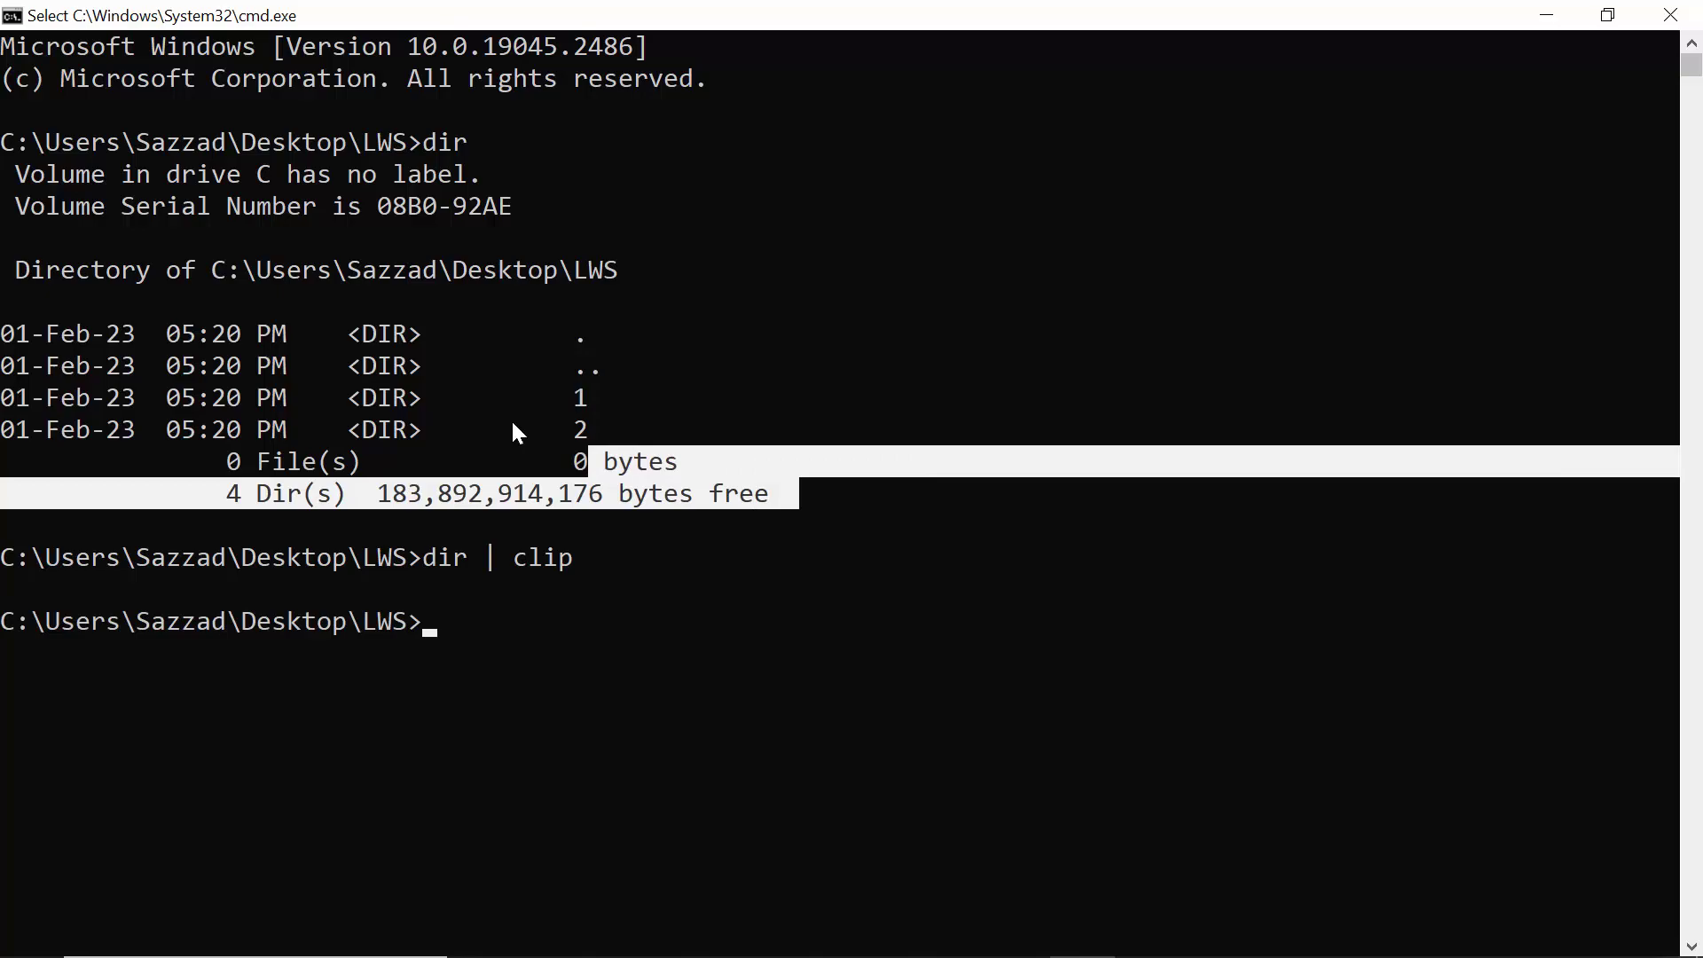
drag(799, 506, 90, 301)
click(1546, 14)
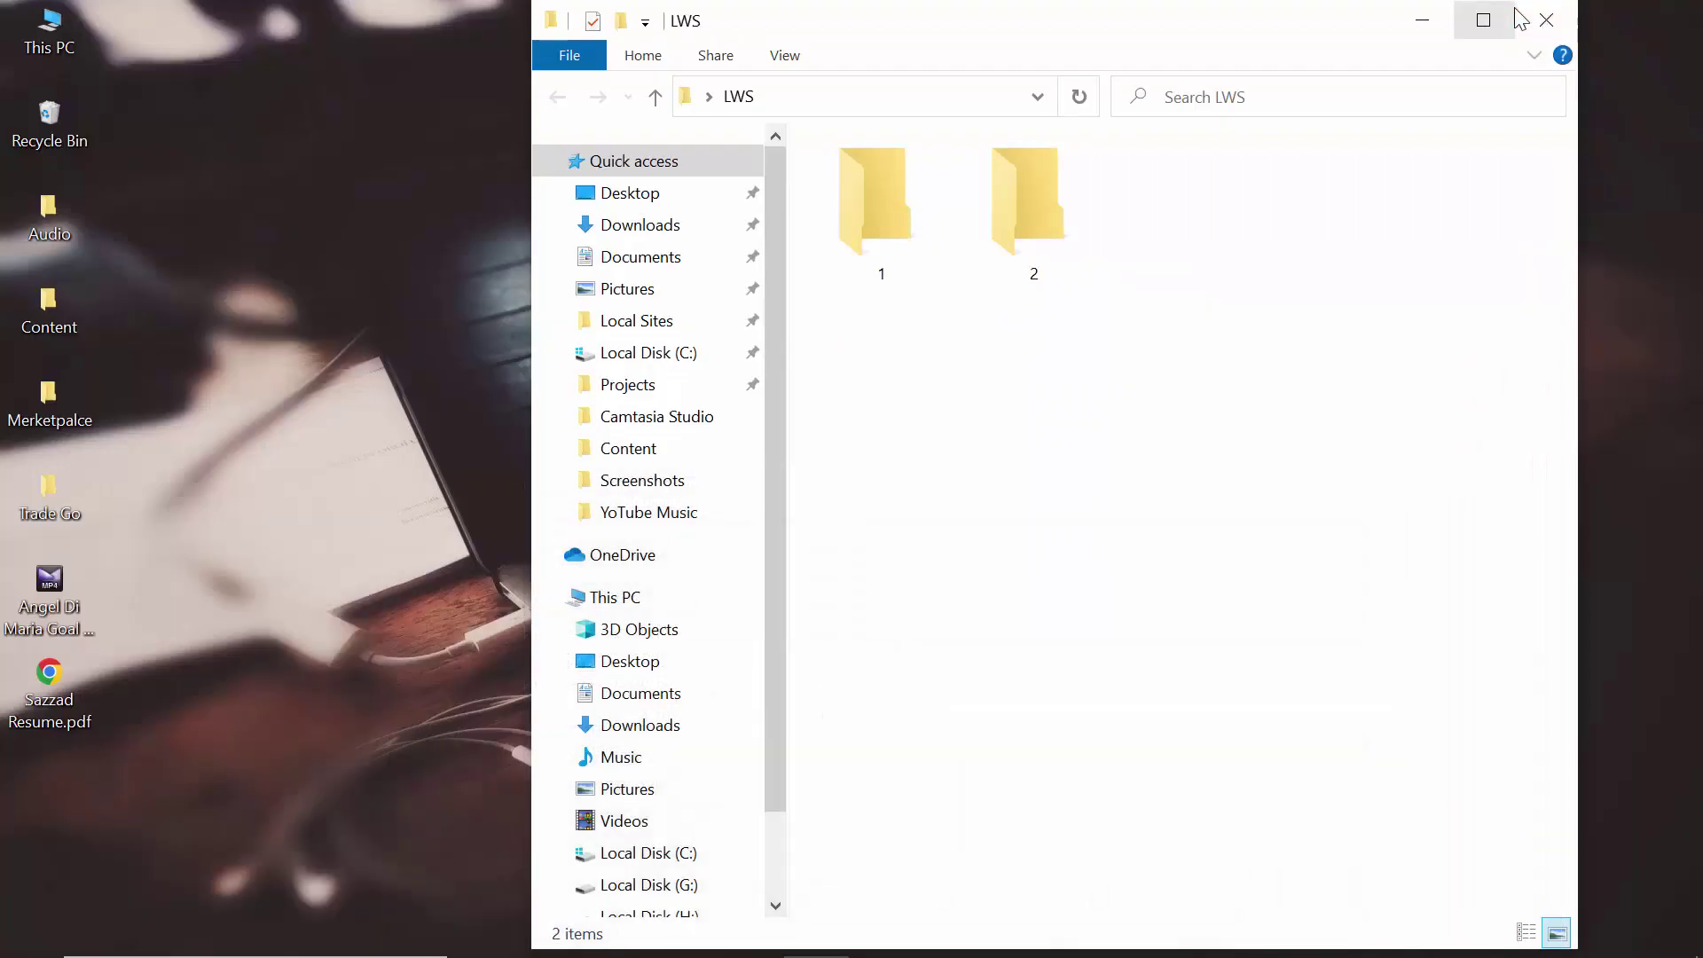
click(1414, 23)
- Create a new text document on the desktop with the default name and open it
right_click(915, 510)
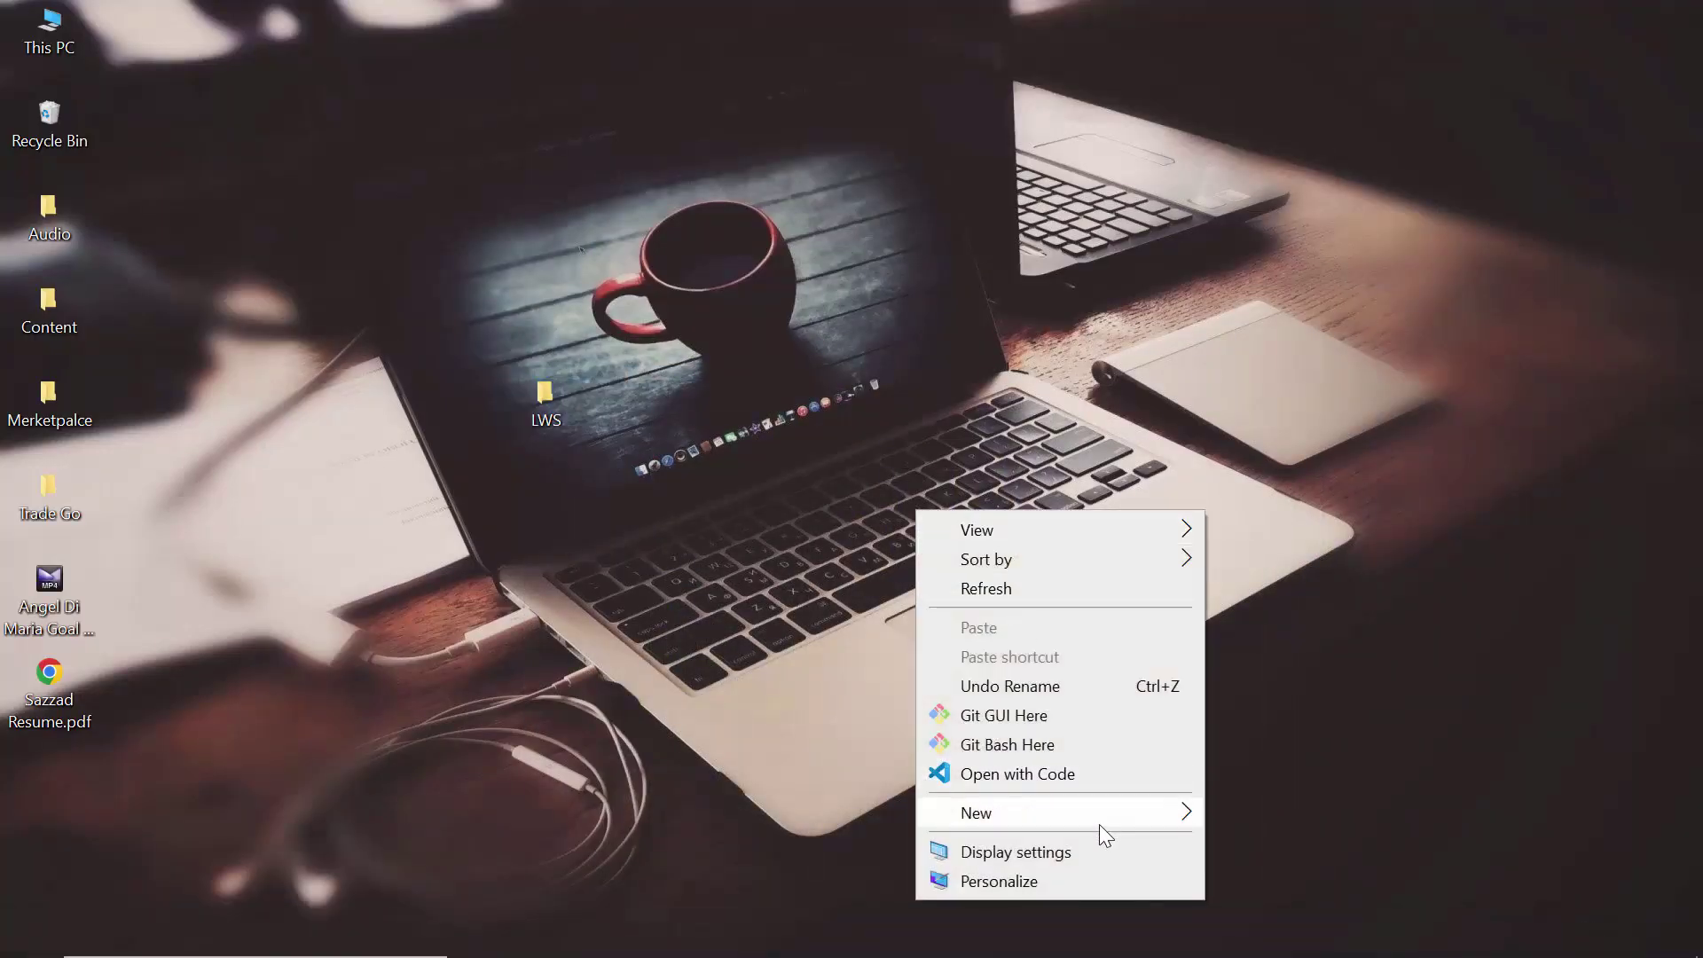
click(1277, 756)
key(Return)
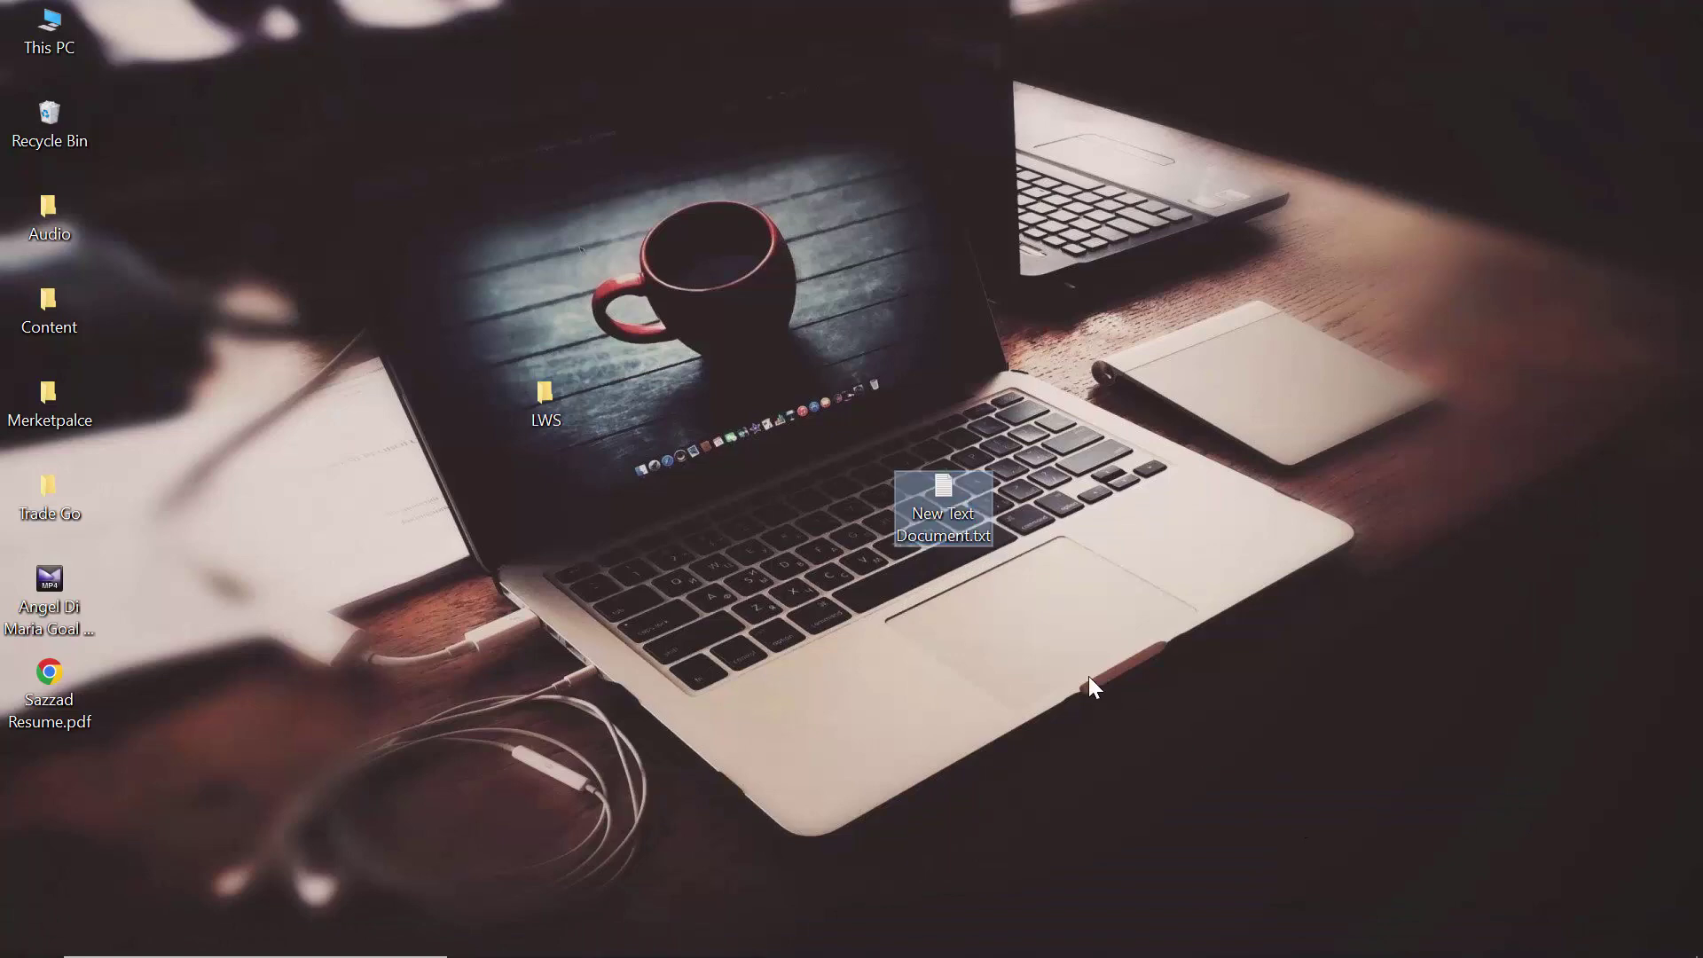
double_click(951, 508)
- Paste the LWS listing into maximized Notepad, then switch back to Command Prompt
right_click(918, 300)
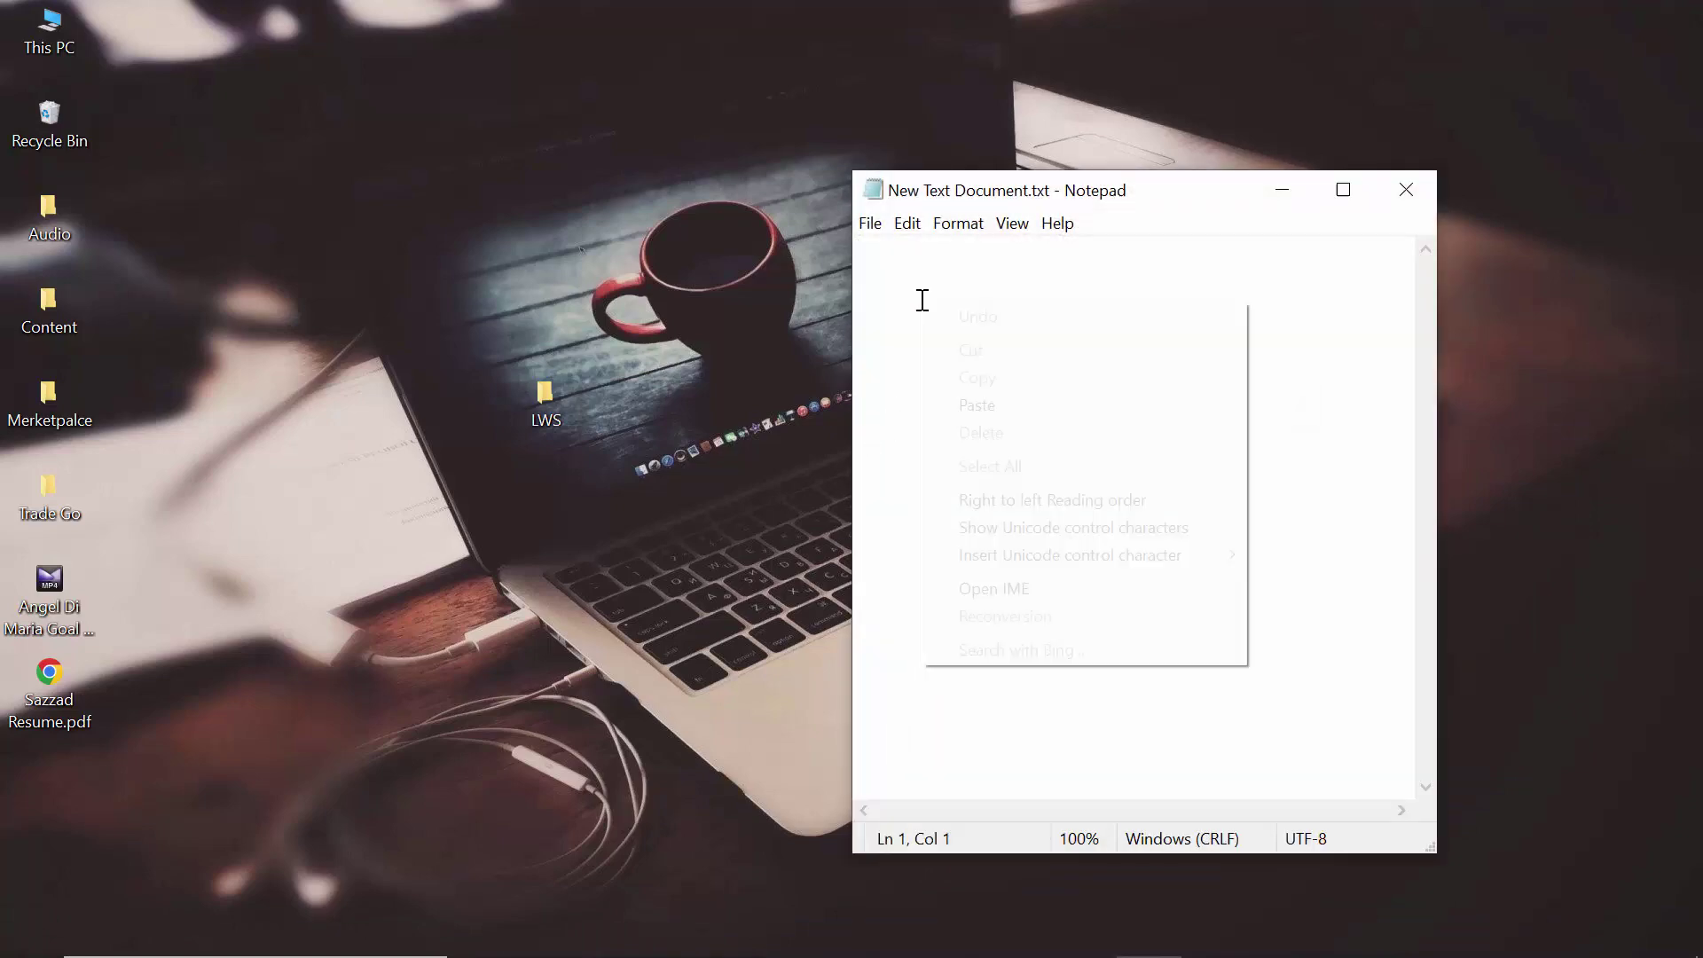
click(996, 414)
click(1342, 189)
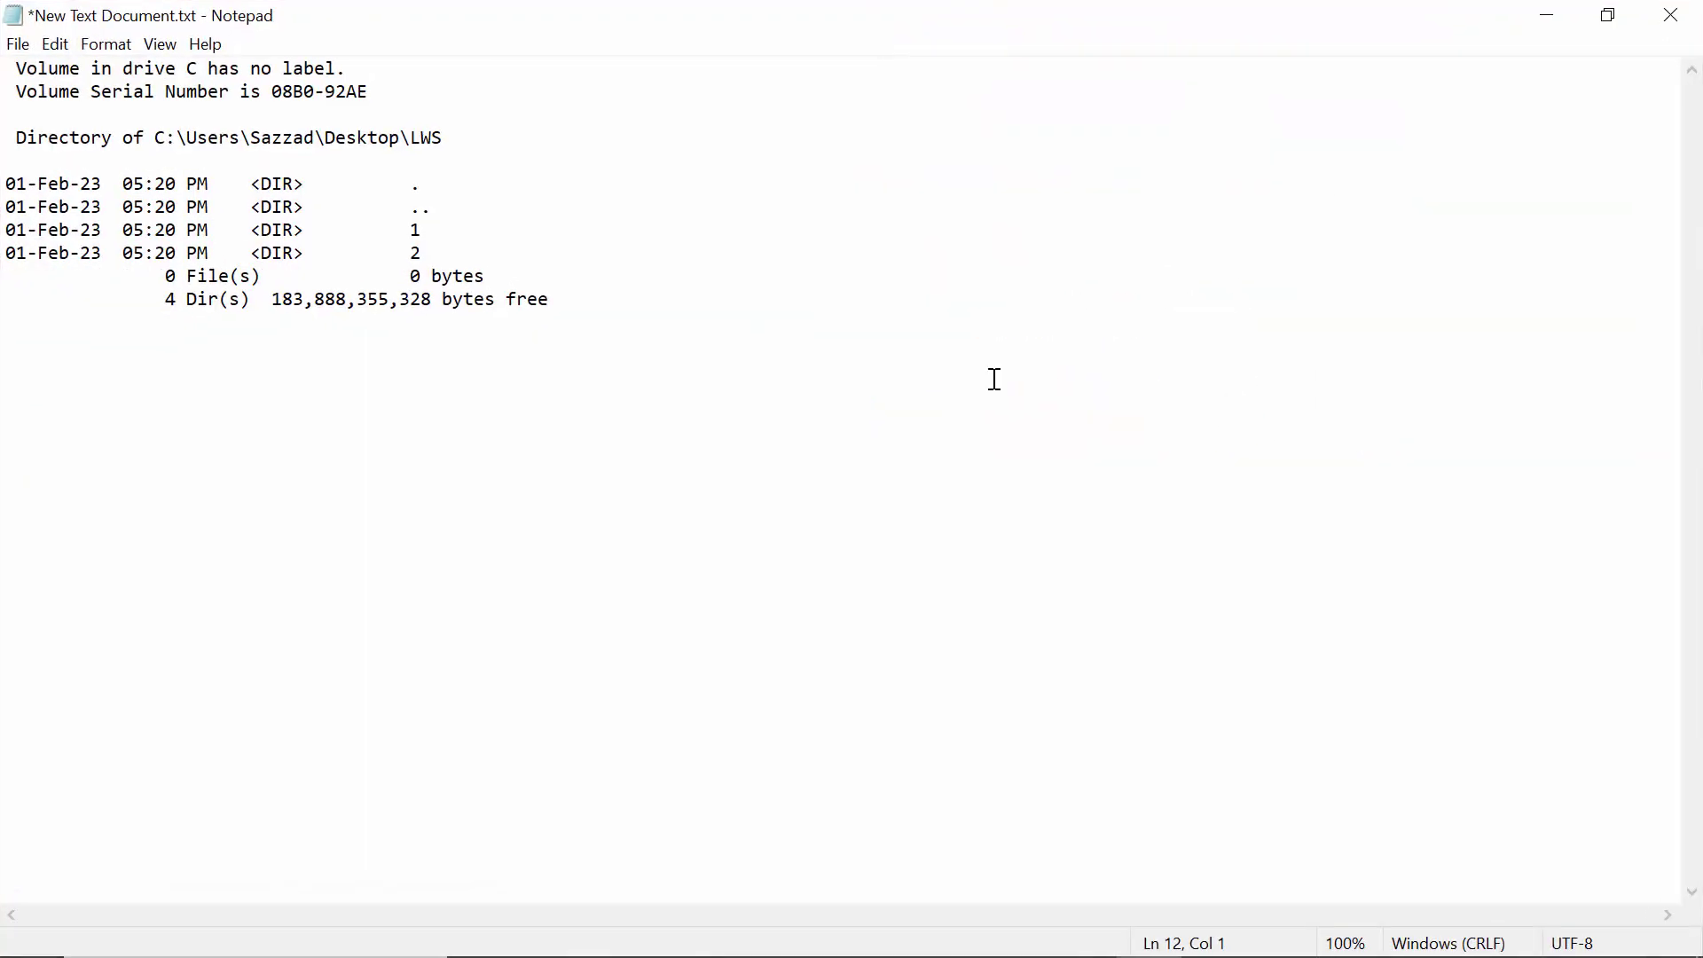
mouse_move(992, 381)
mouse_down()
mouse_move(327, 248)
mouse_move(8, 61)
mouse_up()
click(116, 119)
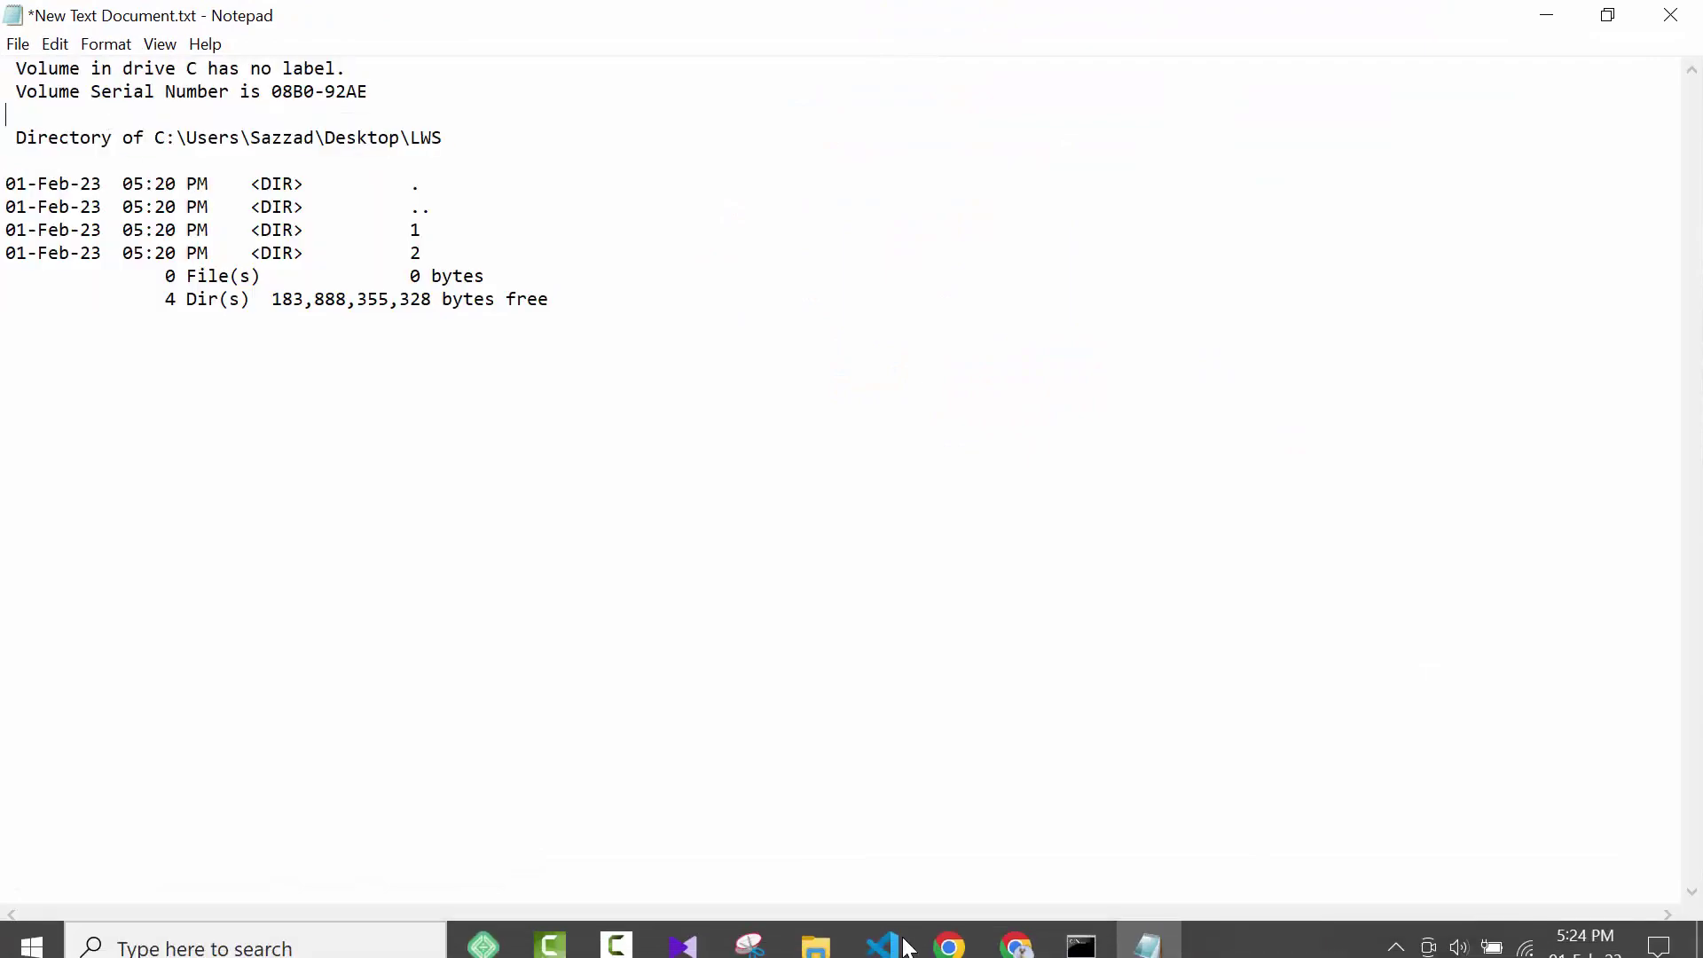
click(1080, 932)
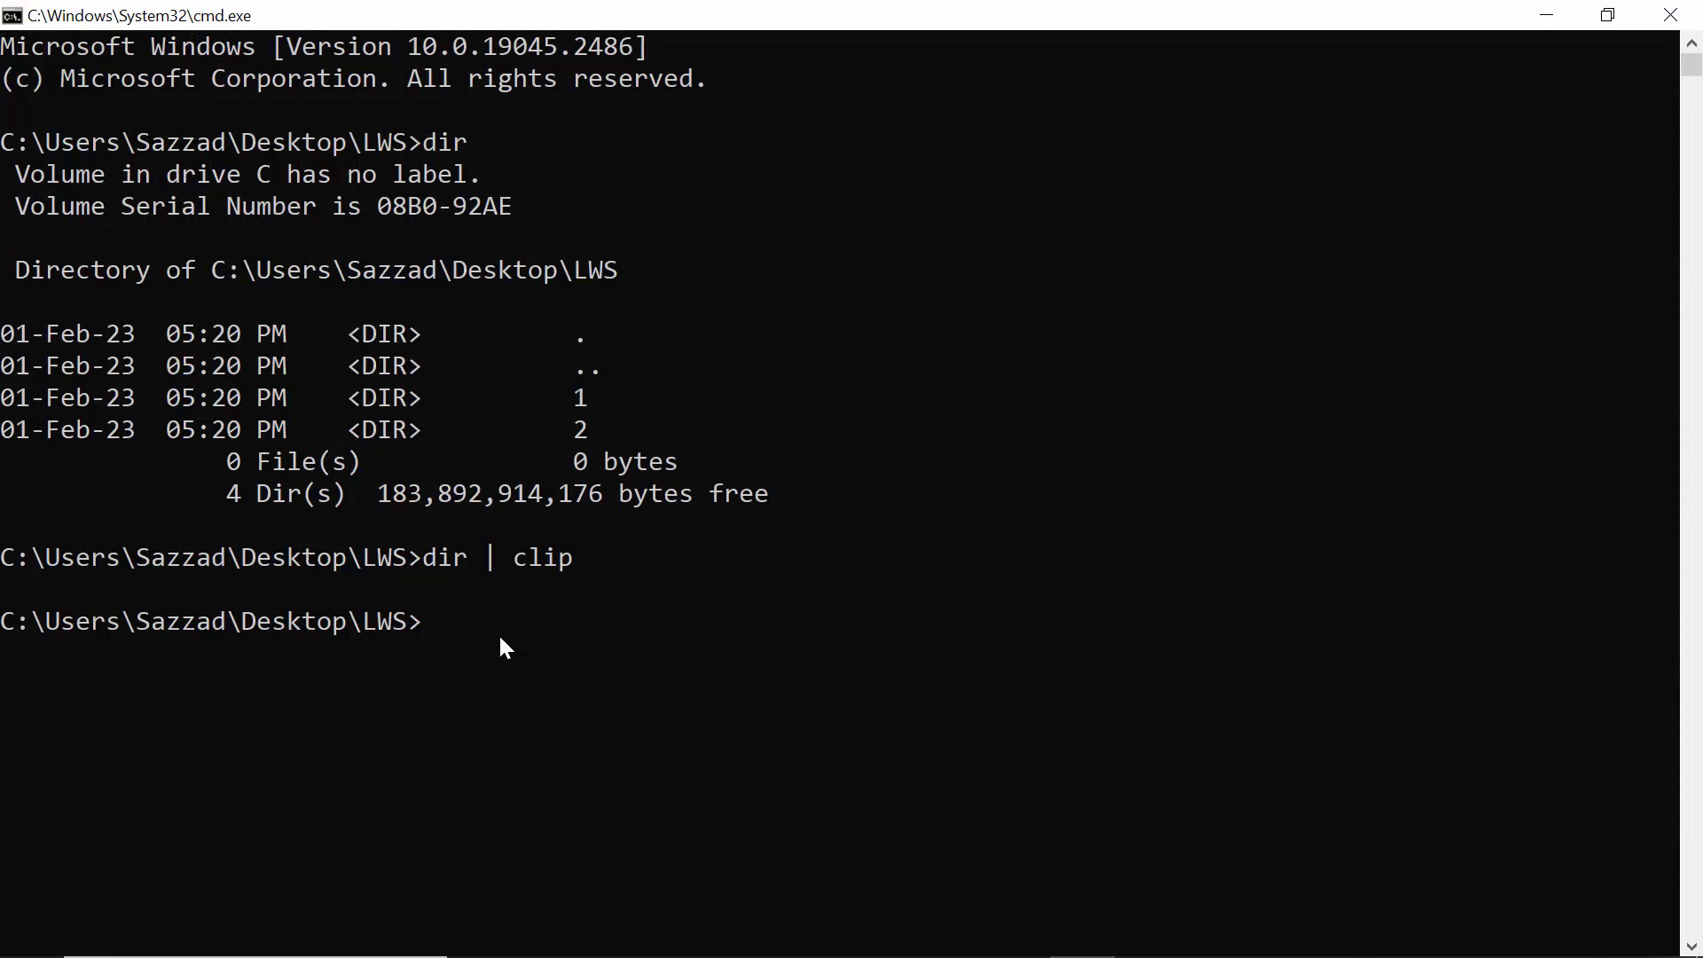
text(ipcongi)
text(f)
- Run ipconfig to display the Windows IP Configuration output
key(Return)
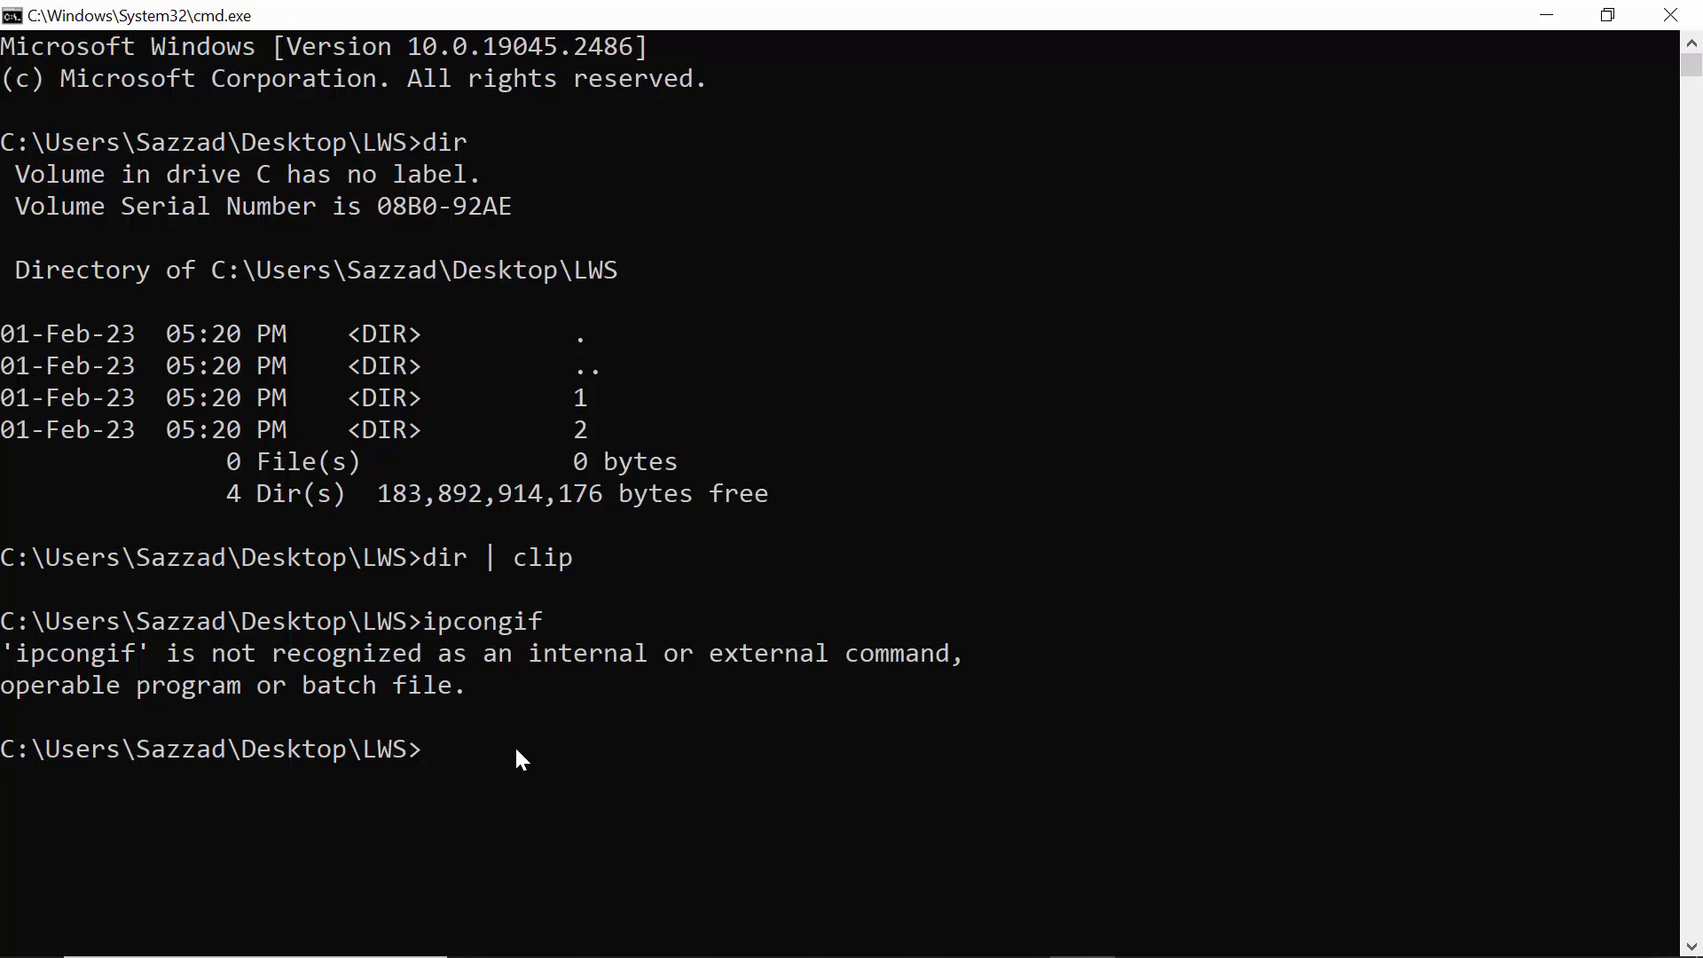
text(ipconfig)
key(Return)
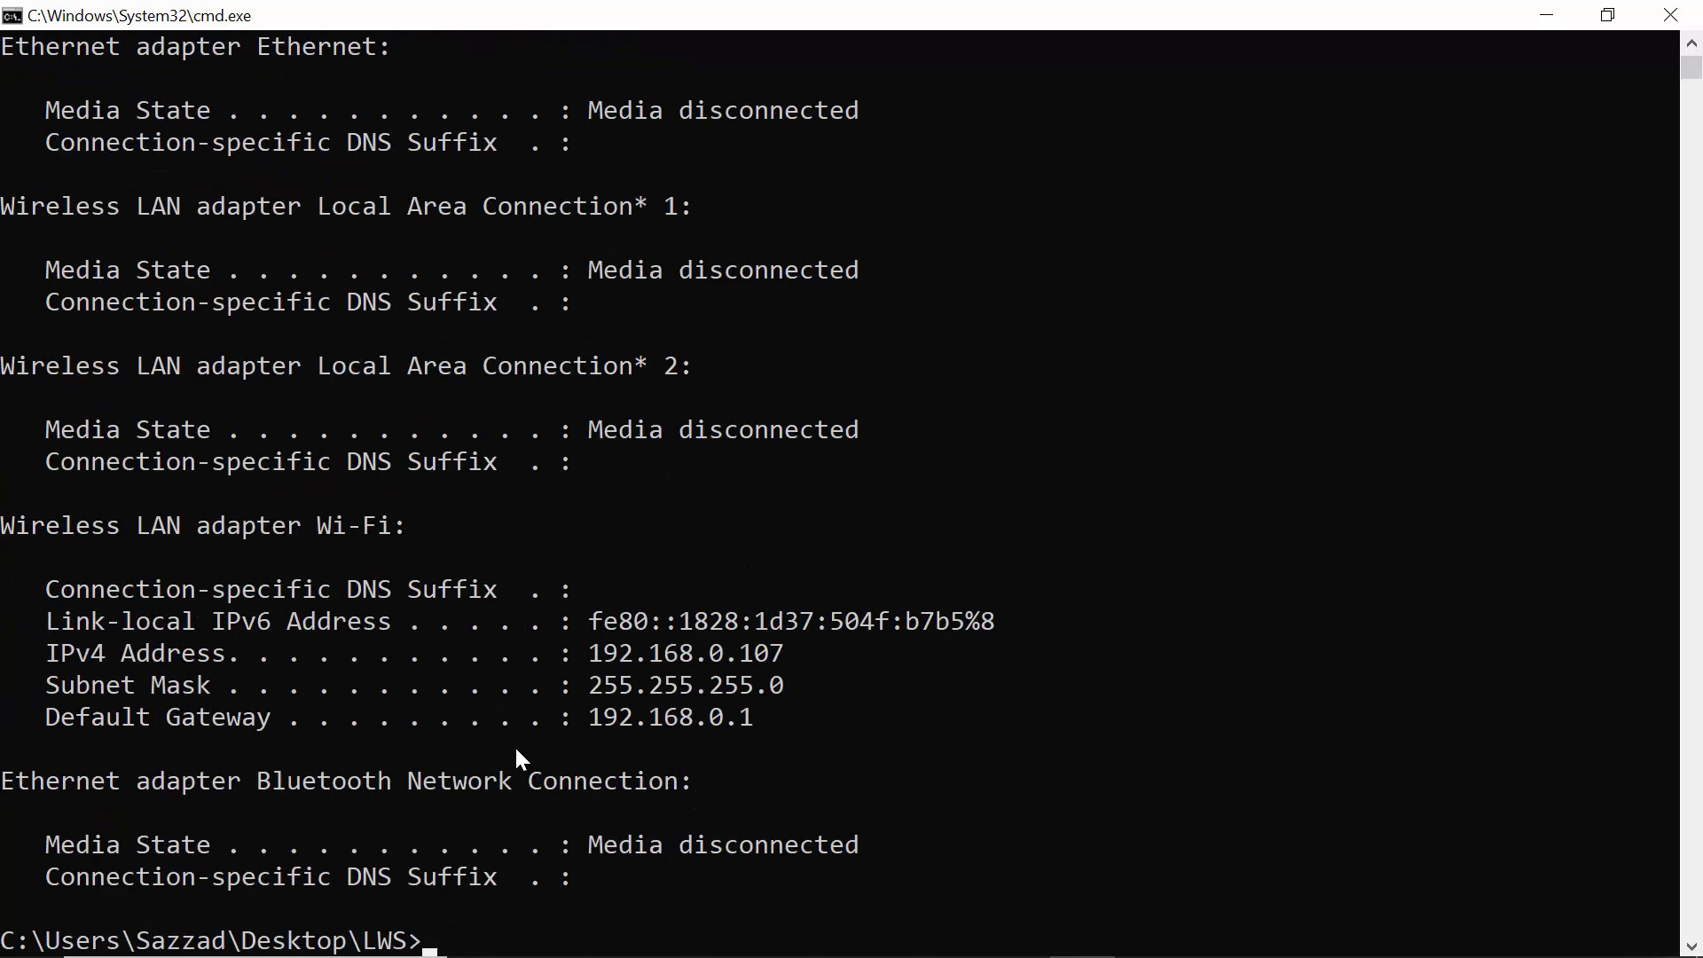
scroll(517, 851, up, 4)
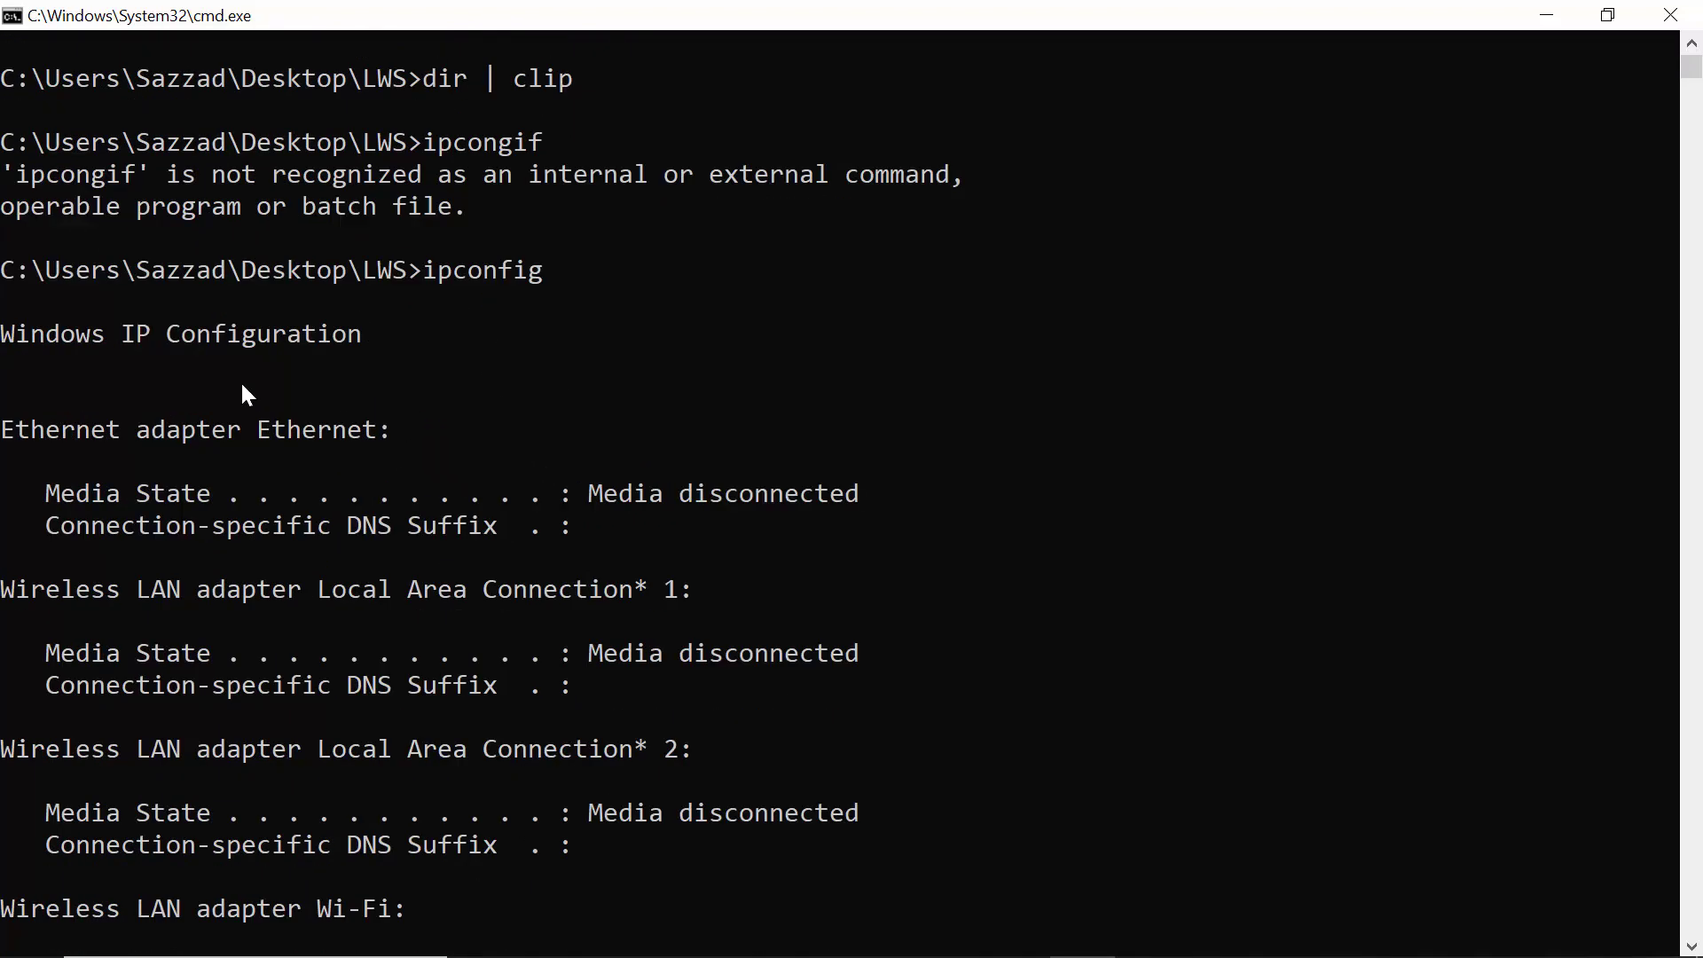
mouse_move(5, 343)
mouse_down()
mouse_move(604, 802)
mouse_move(598, 890)
mouse_up()
click(523, 906)
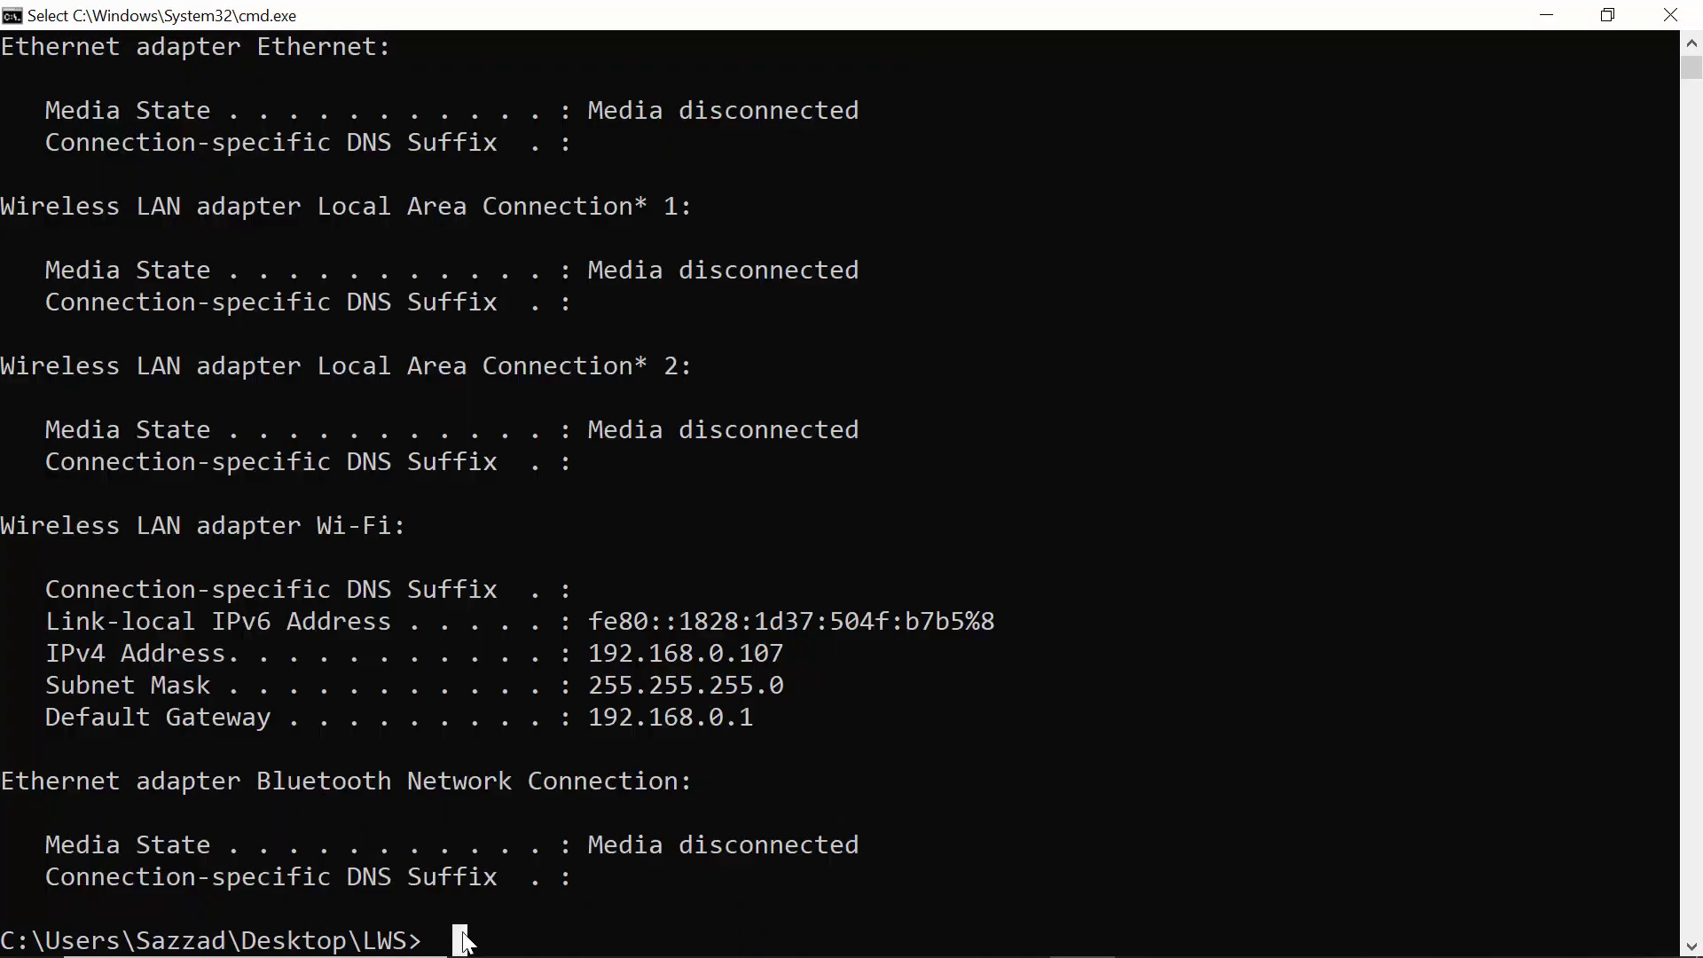
- Recall the command and run ipconfig | clip to copy the output
key(Escape)
key(Up)
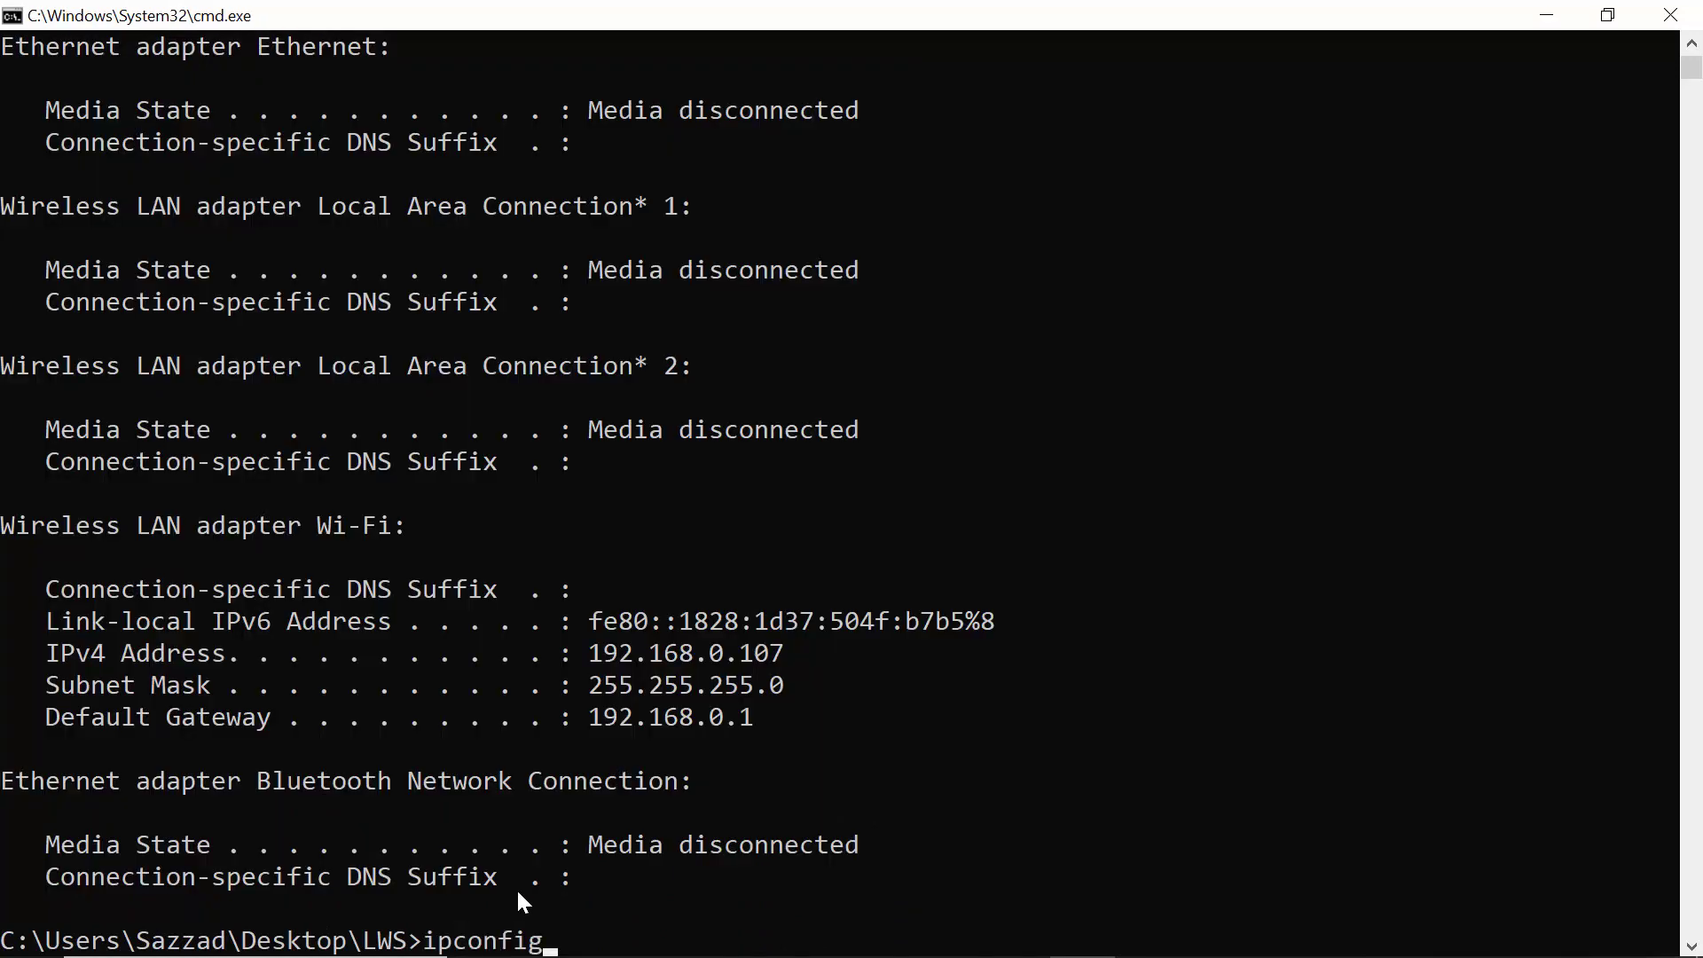
text( |)
text( c)
text(lip)
key(Return)
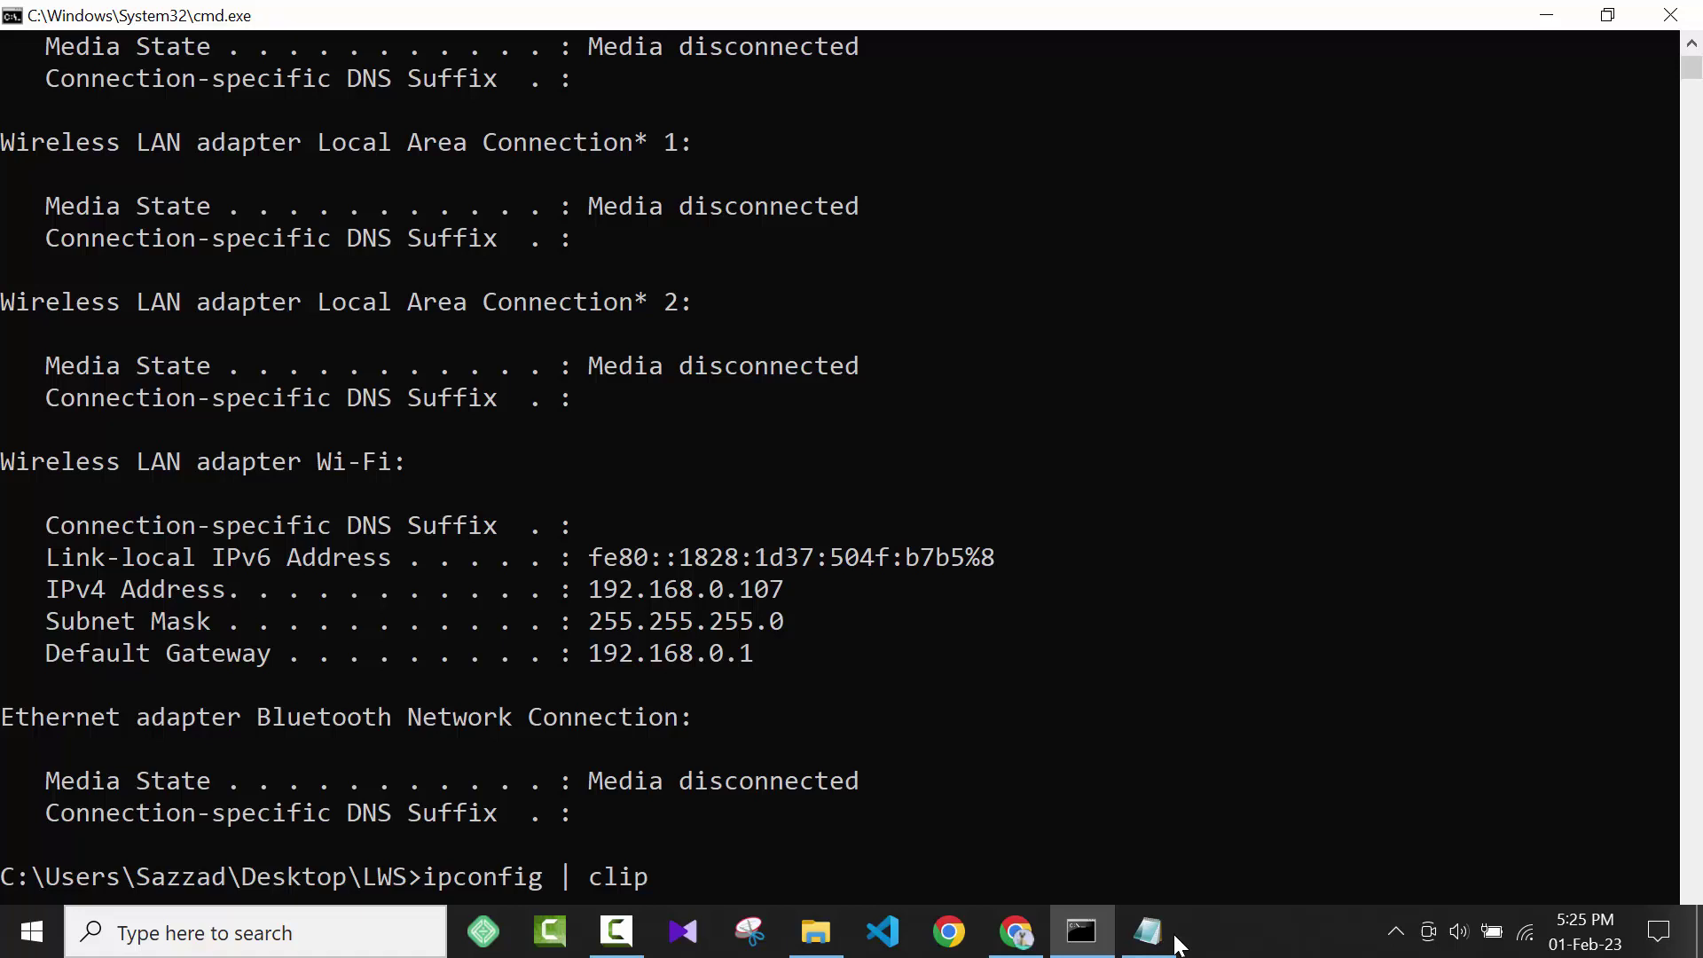
- Delete the old listing in Notepad and paste the ipconfig output in its place
click(1149, 941)
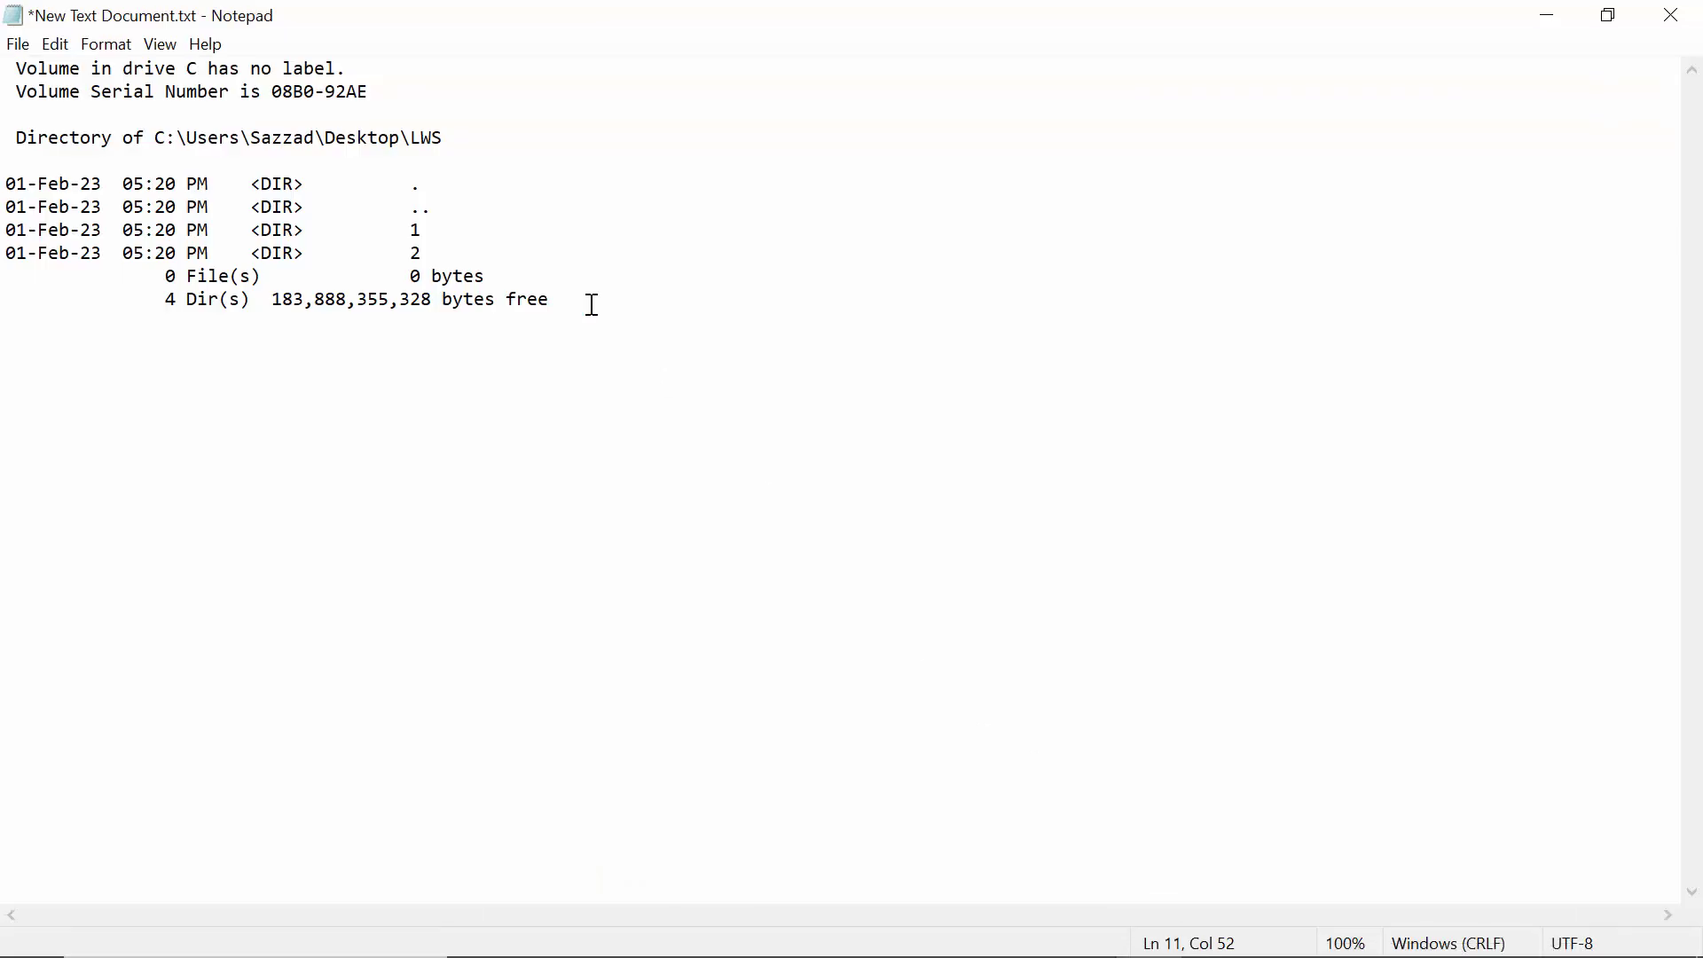
key(ctrl+a)
key(Delete)
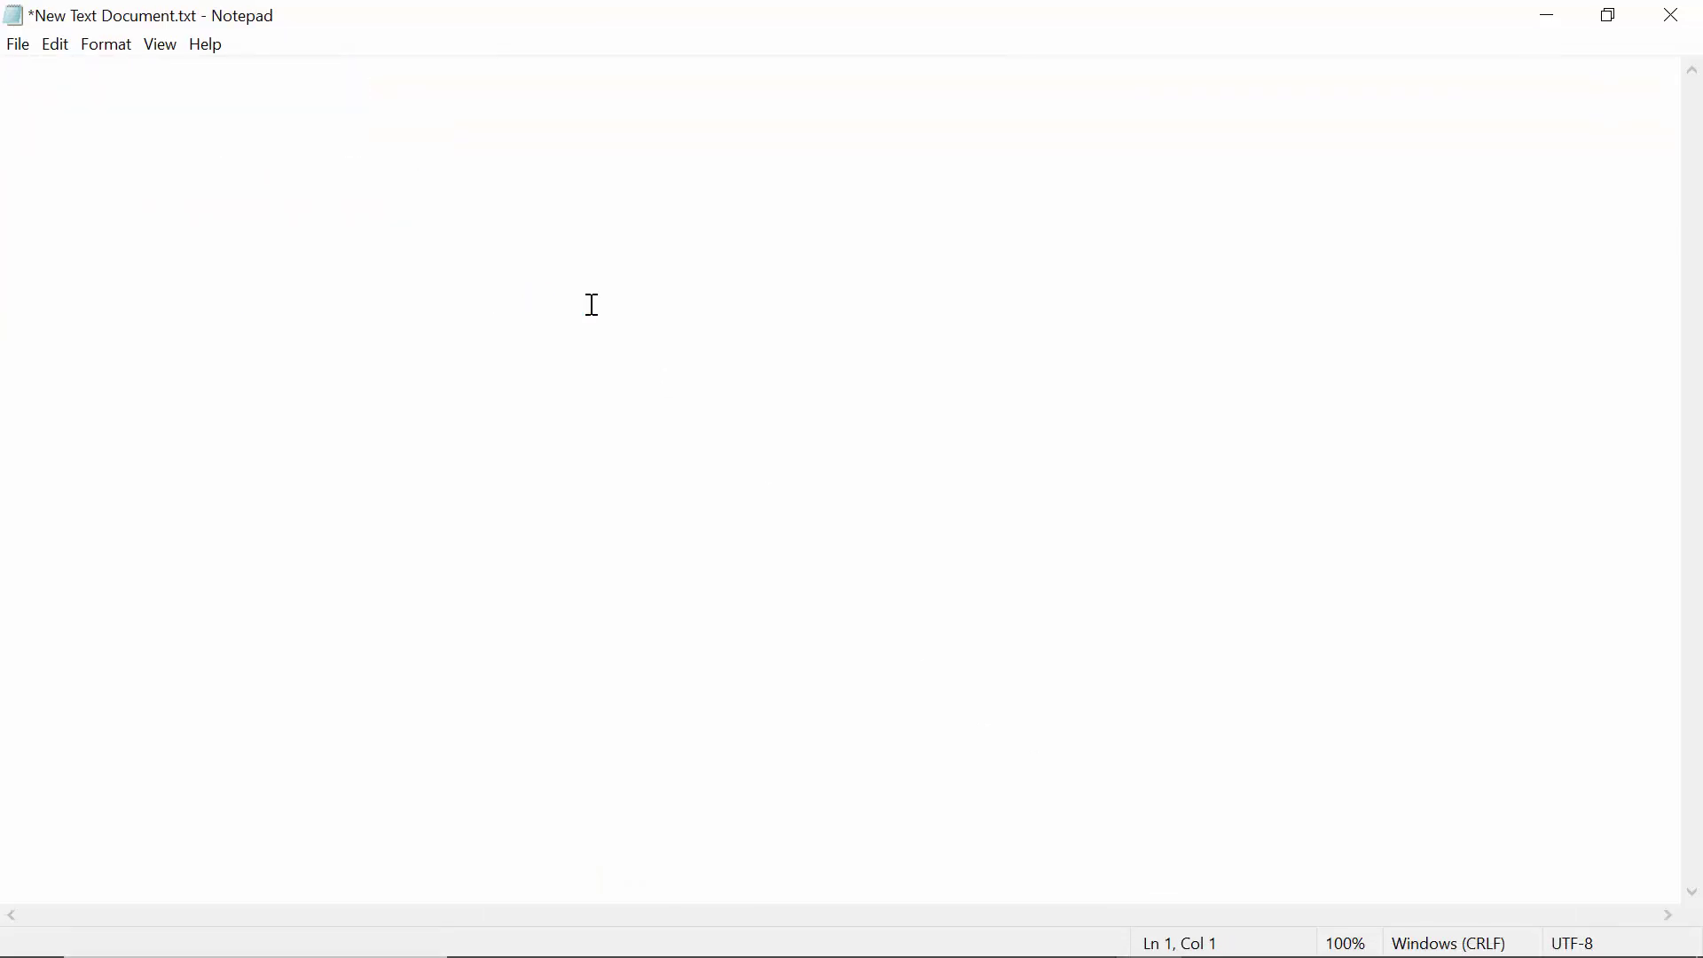
right_click(209, 174)
click(241, 274)
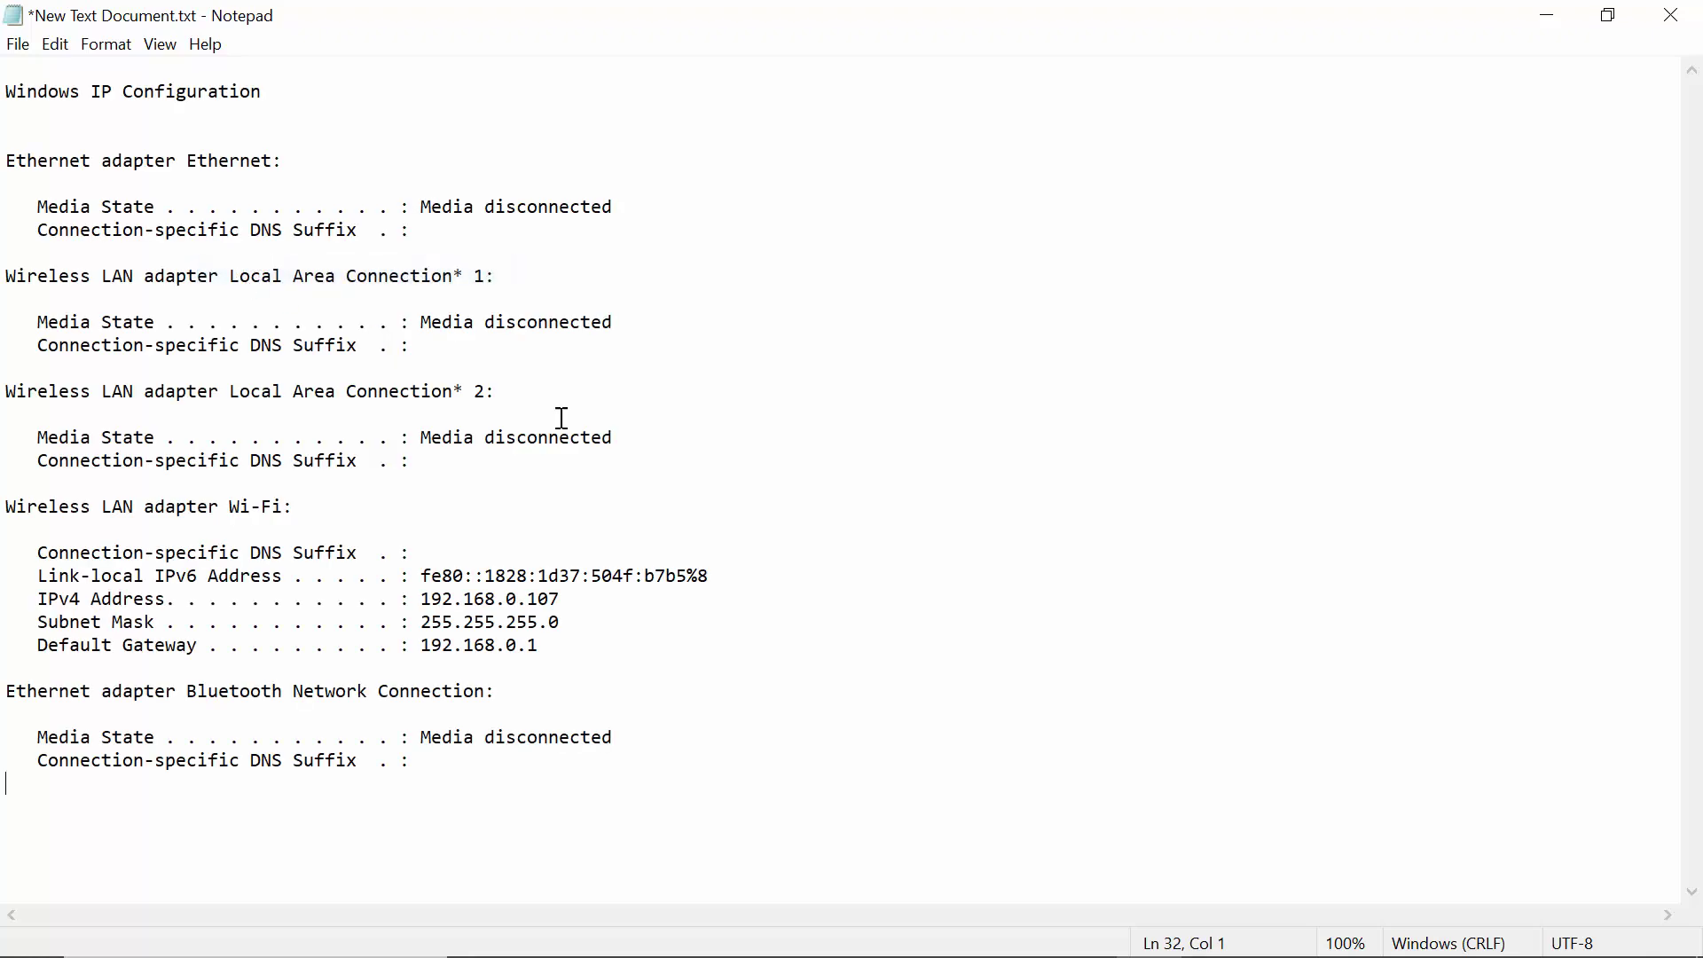
- Select text and place the caret at points within the pasted IP configuration
drag(519, 772, 36, 97)
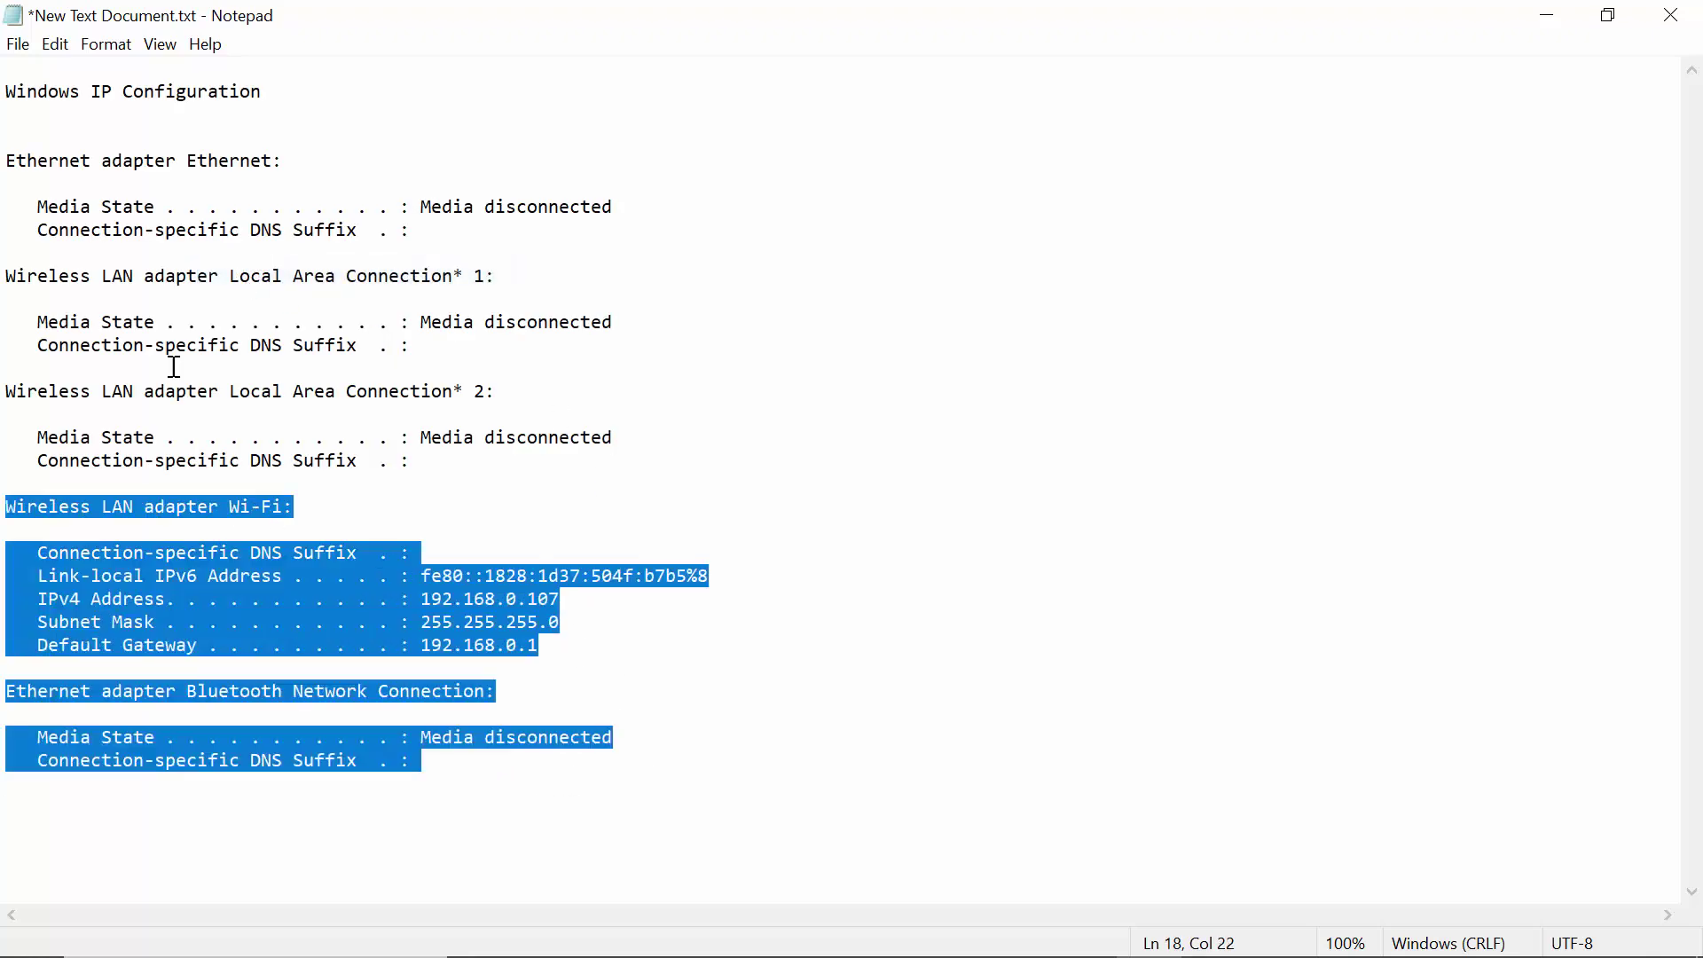
click(11, 96)
double_click(14, 101)
click(303, 391)
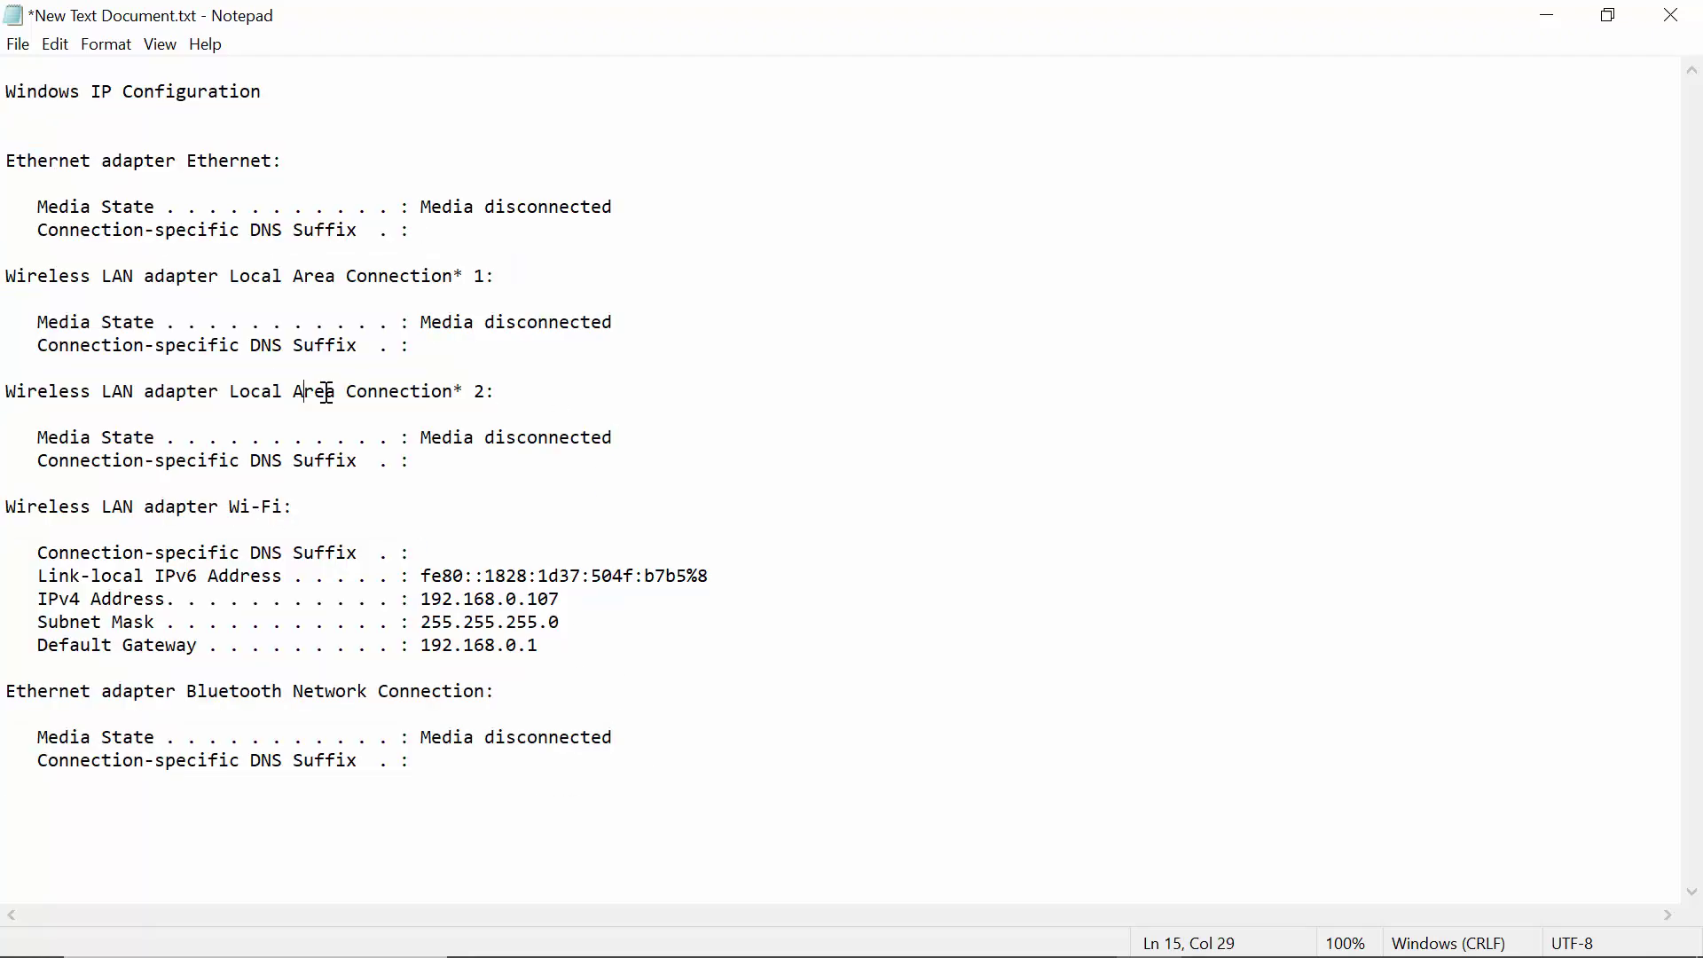
click(389, 408)
click(345, 393)
click(436, 781)
click(435, 760)
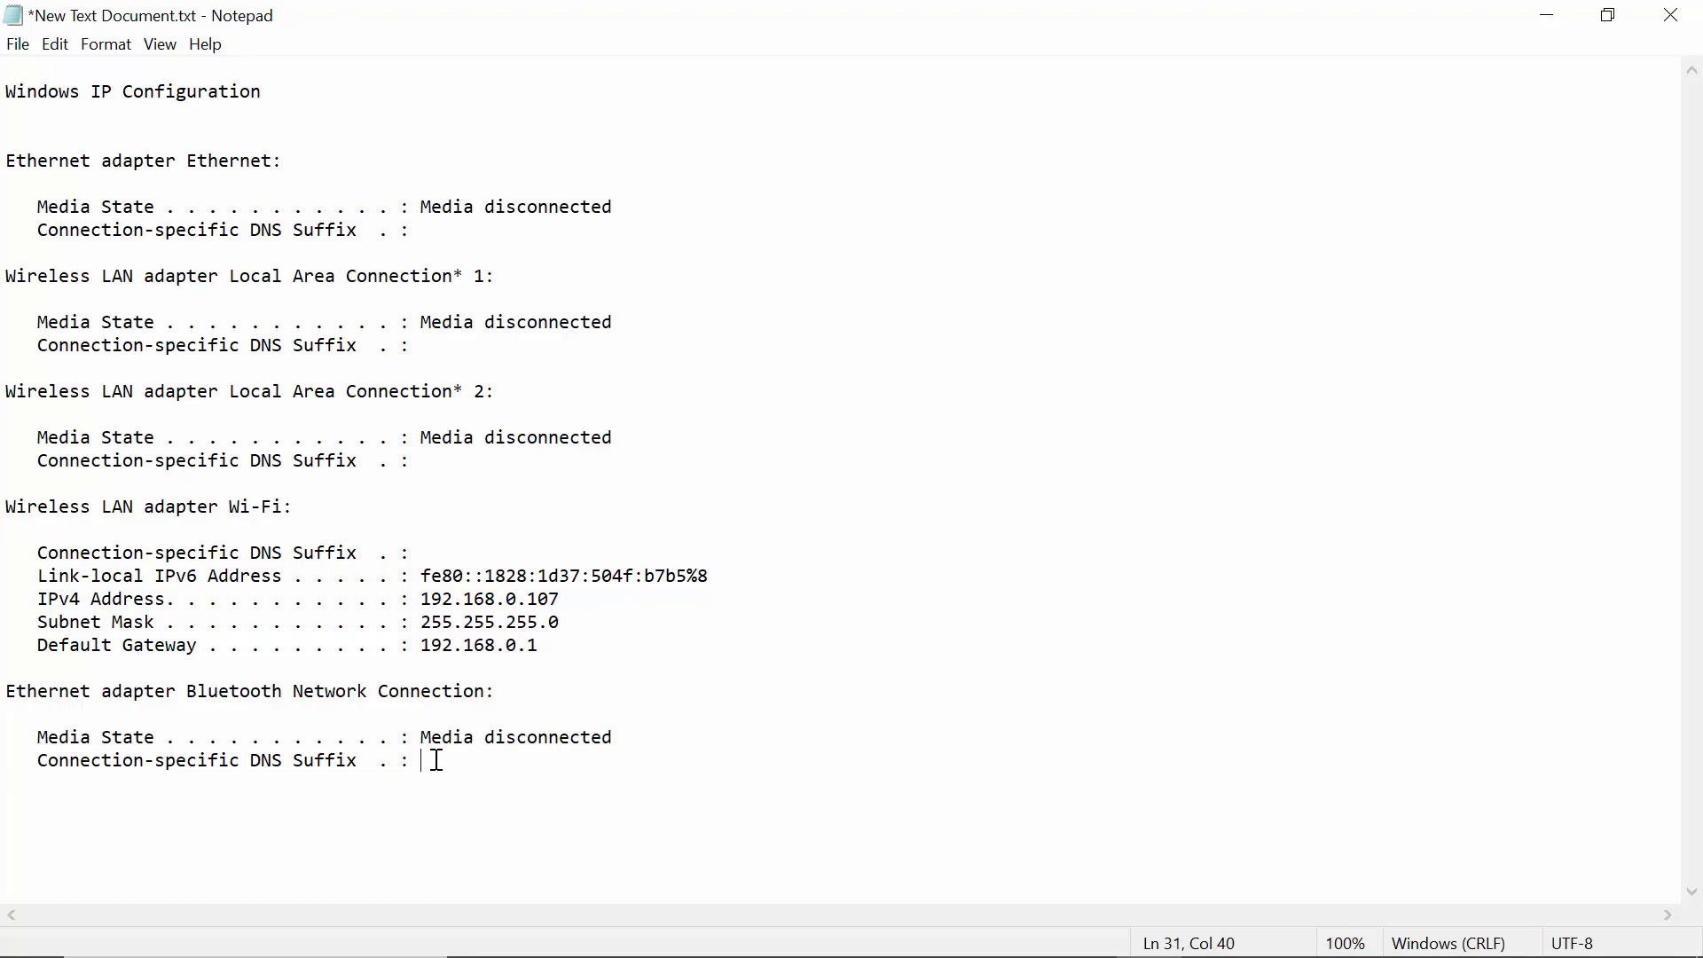